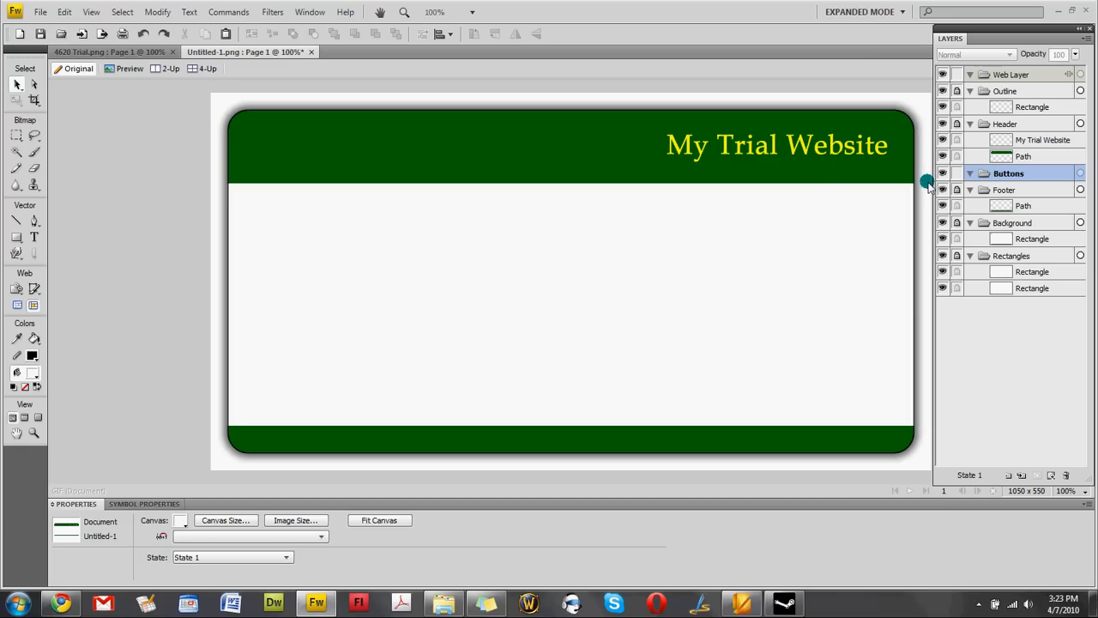
Insert a new button symbol from the Edit menu, opening its empty canvas with 9-slice guides.
left_click(62, 13)
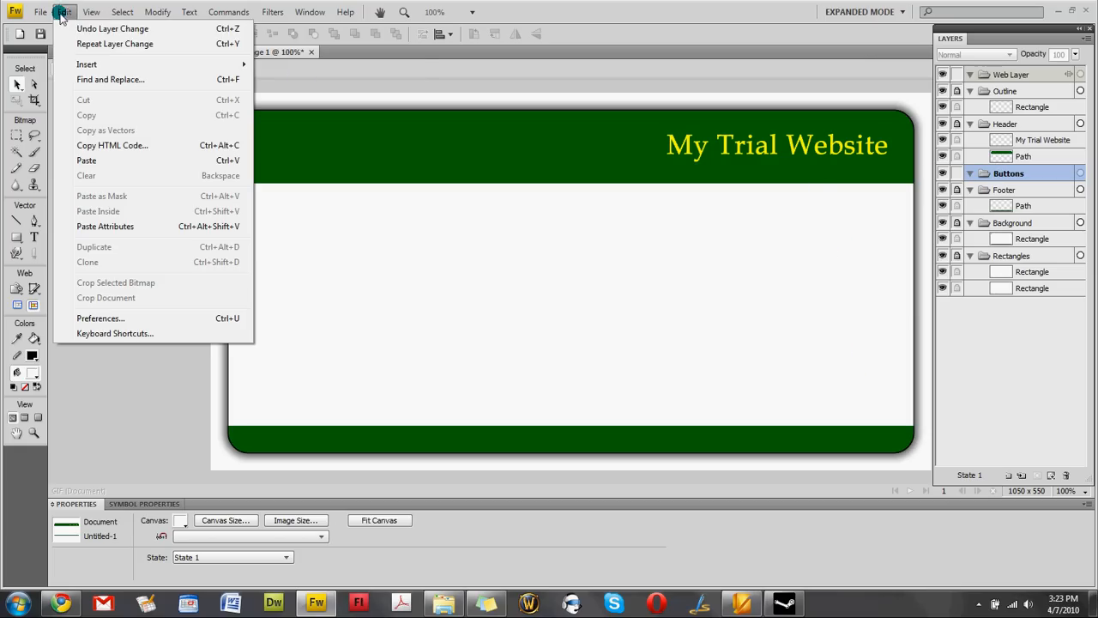
mouse_move(129, 64)
left_click(316, 66)
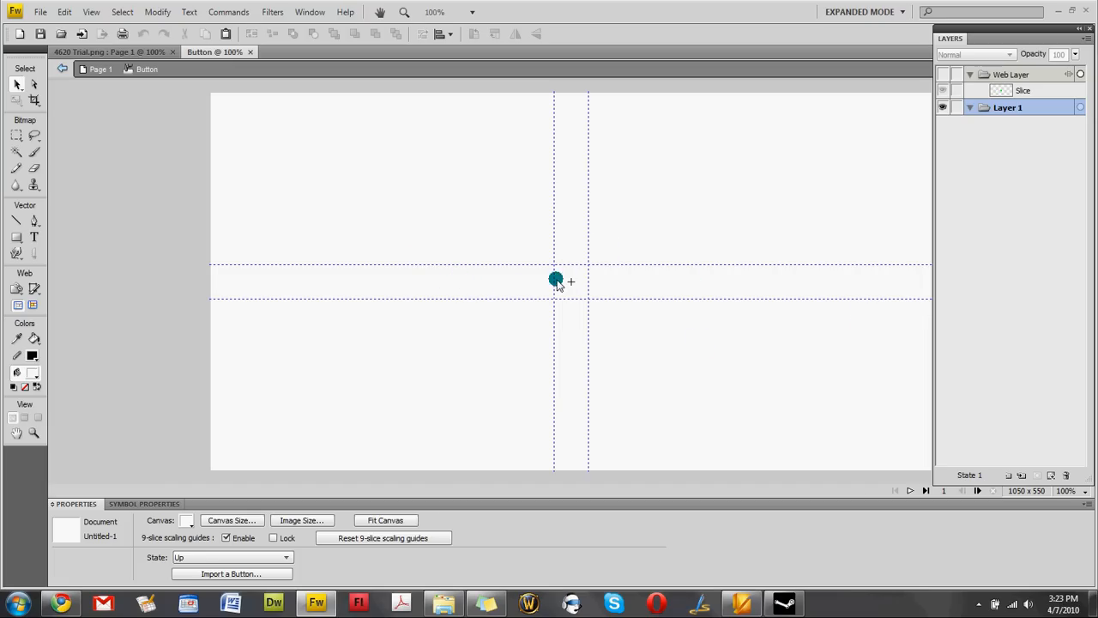
Draw a 200 × 40 rectangle and centre it on the guides at -100, -20.
left_click(17, 239)
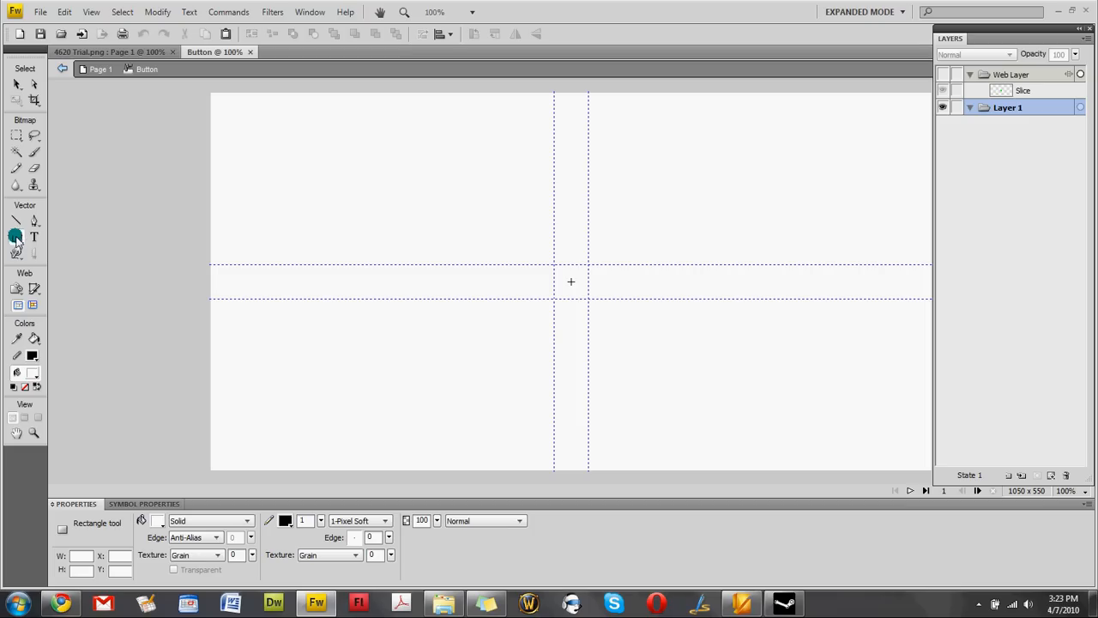
left_click_drag(363, 269, 424, 297)
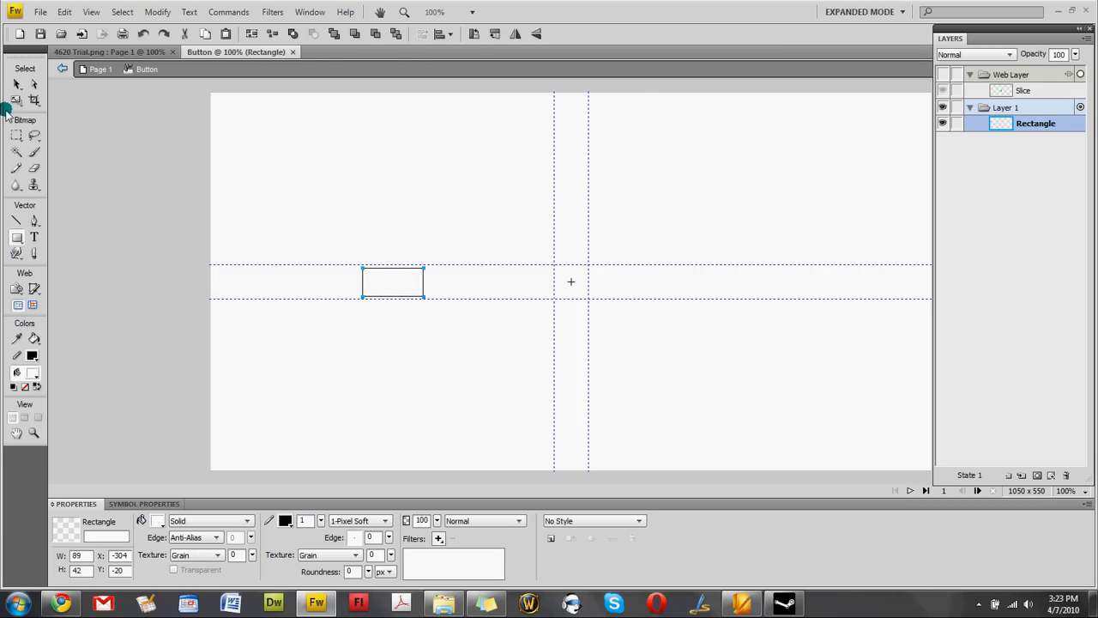
left_click(14, 84)
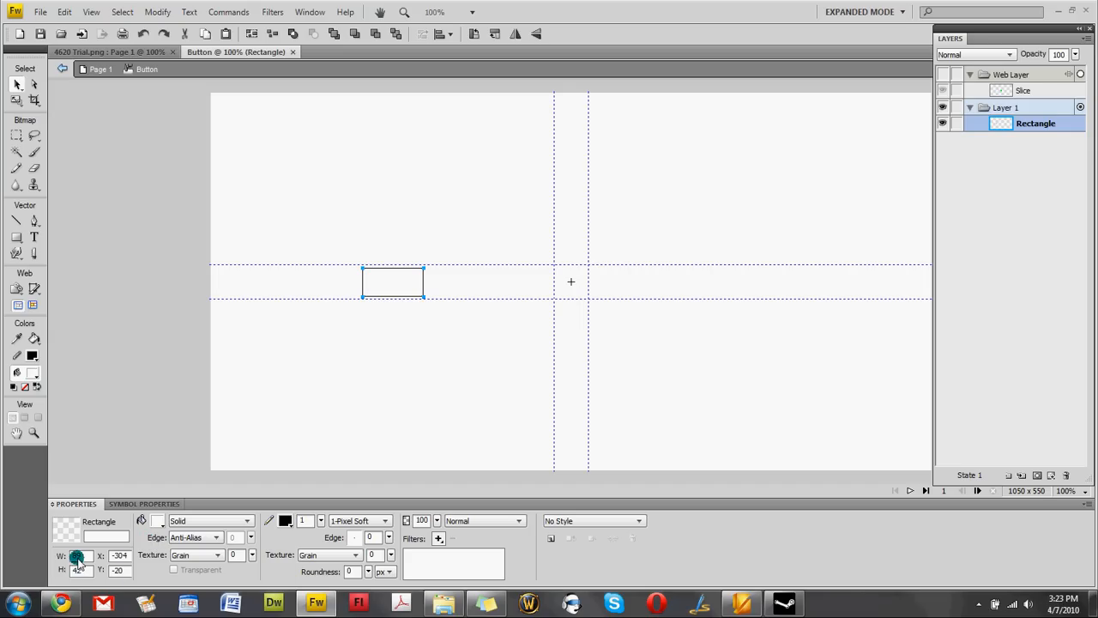
double_click(77, 556)
key("Tab")
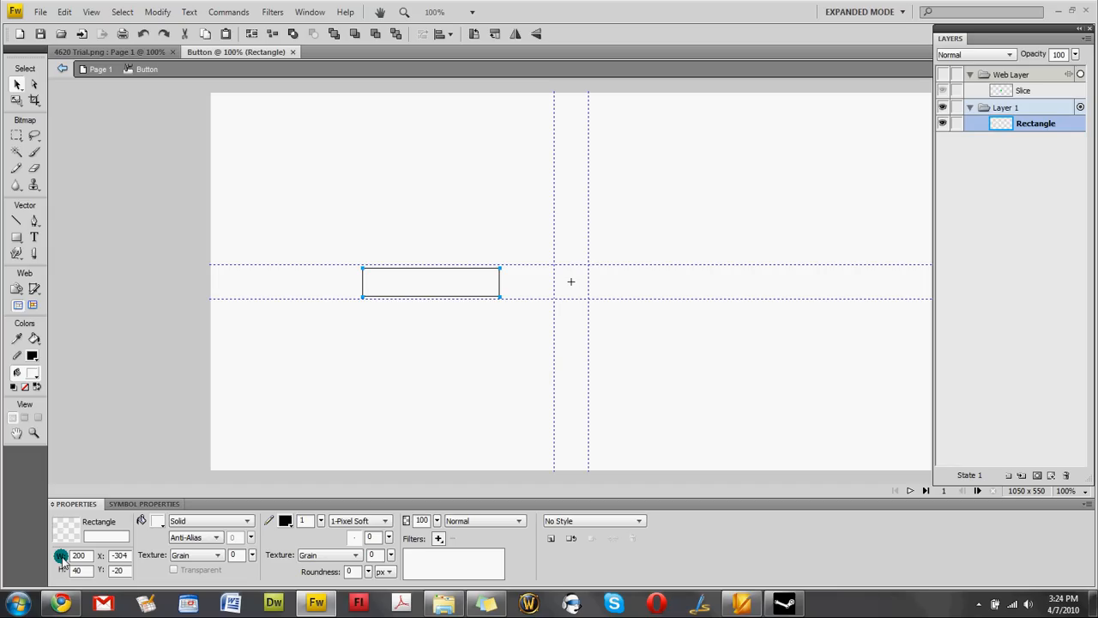
key("Return")
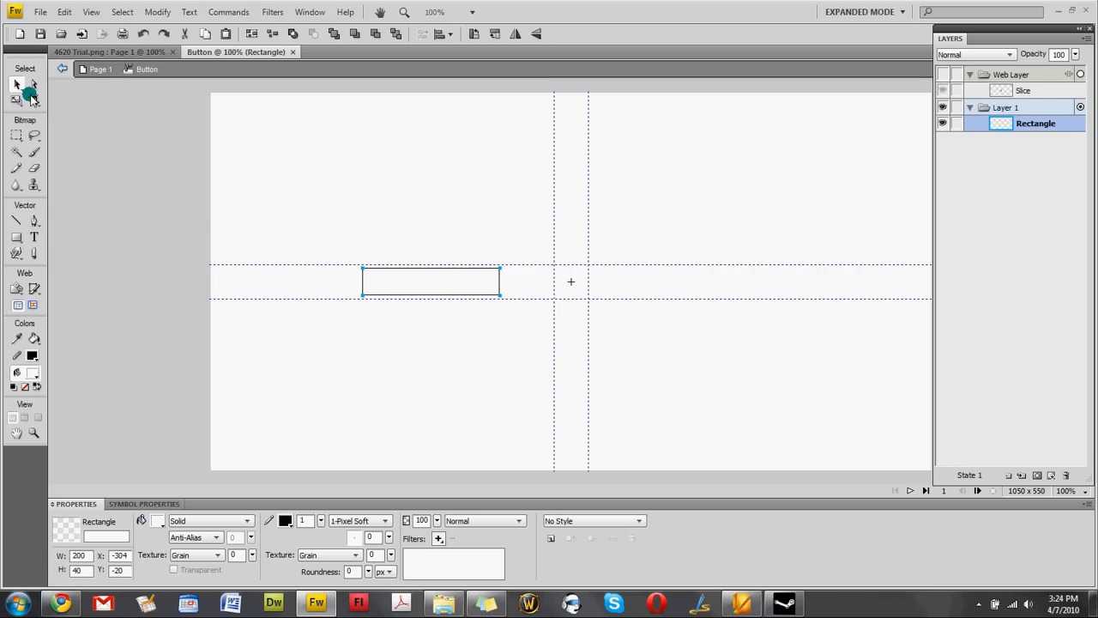
left_click_drag(428, 282, 553, 281)
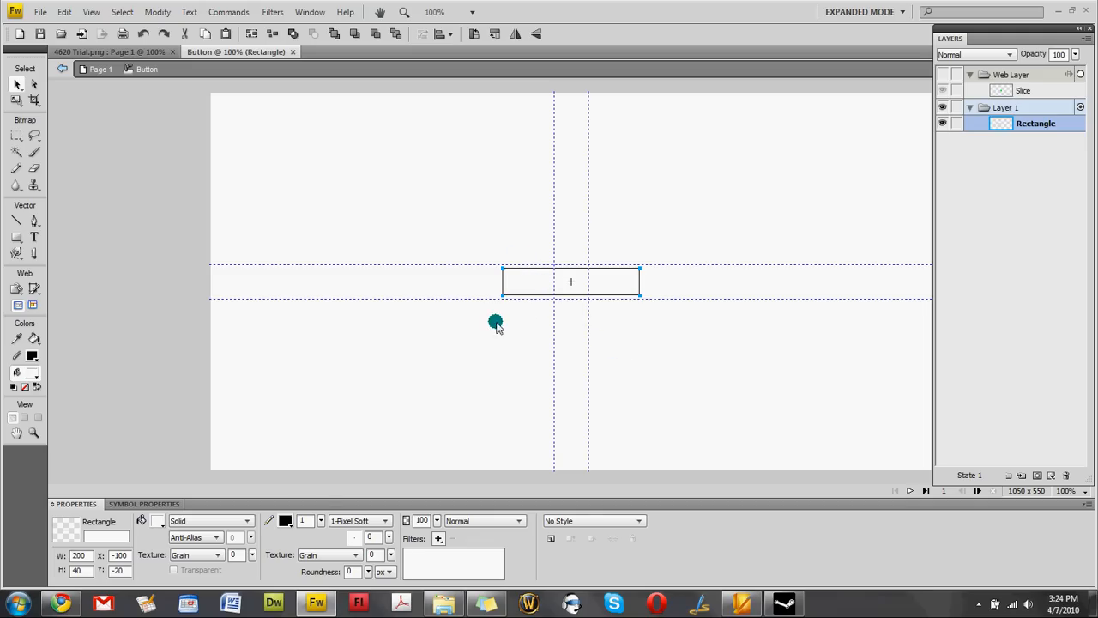
Fill the rectangle #006600 and type a size-25 'Button 1' label below it.
left_click(158, 521)
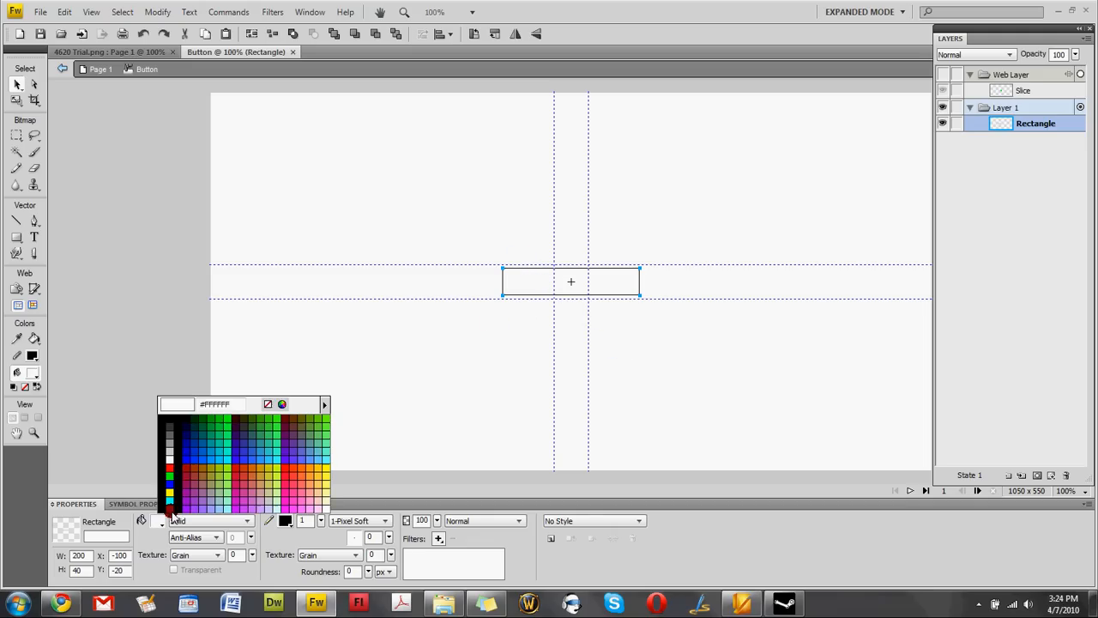
left_click(202, 422)
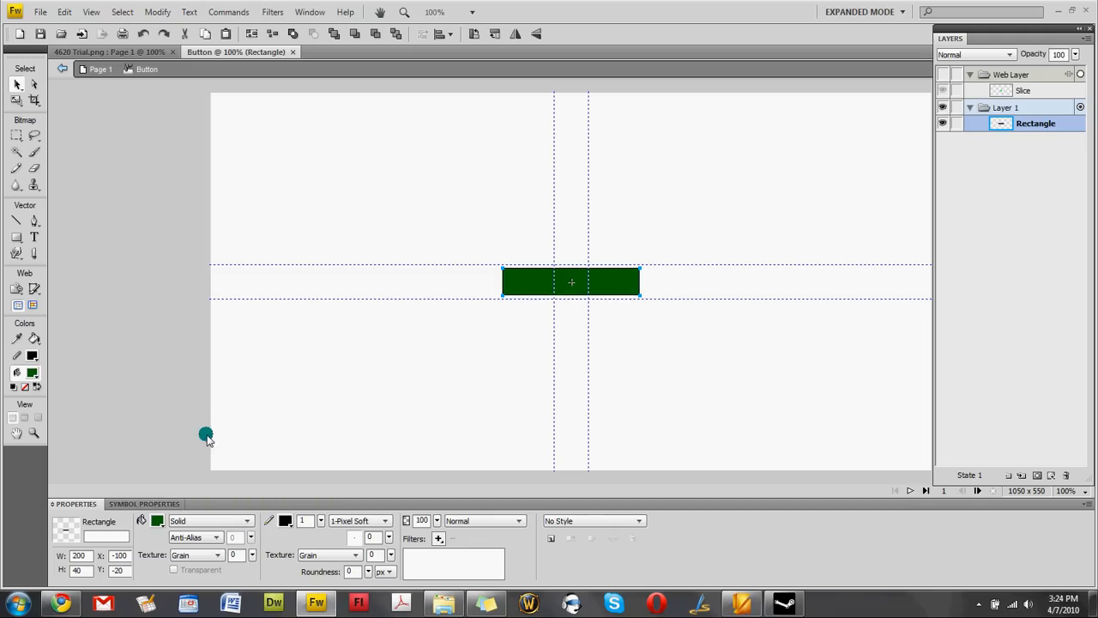
left_click(34, 237)
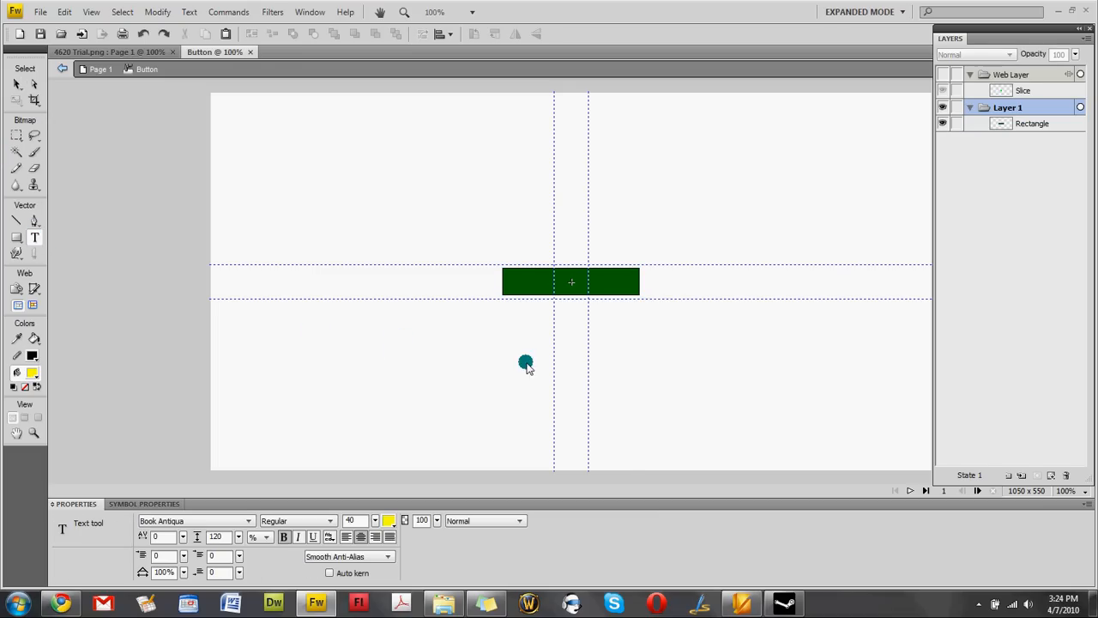
double_click(351, 520)
type("25")
left_click(488, 335)
type("Butt")
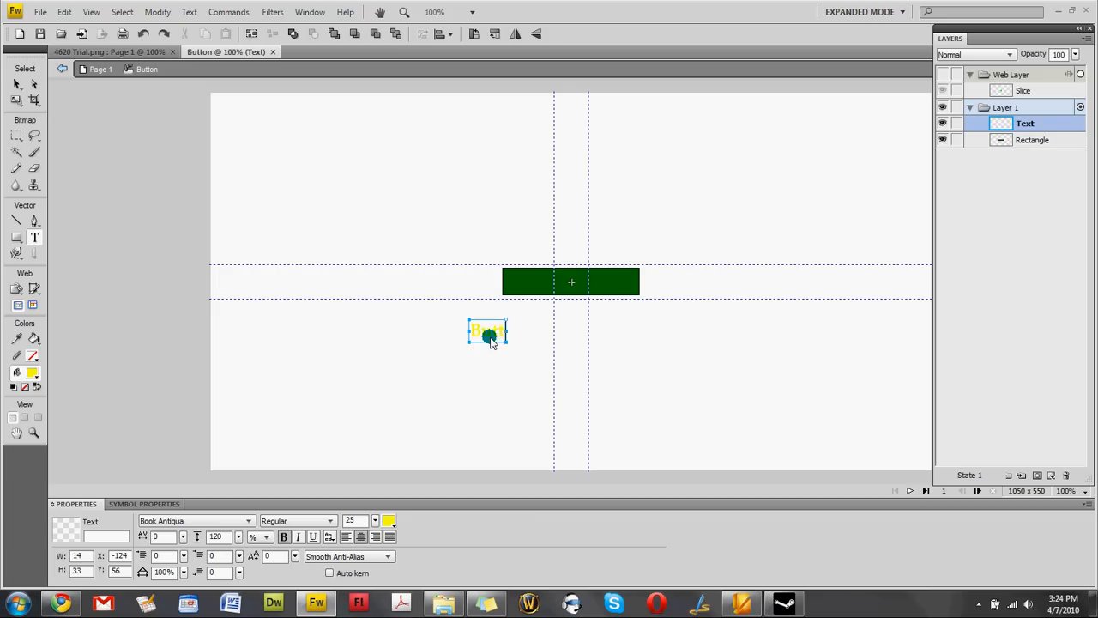
type("on 1")
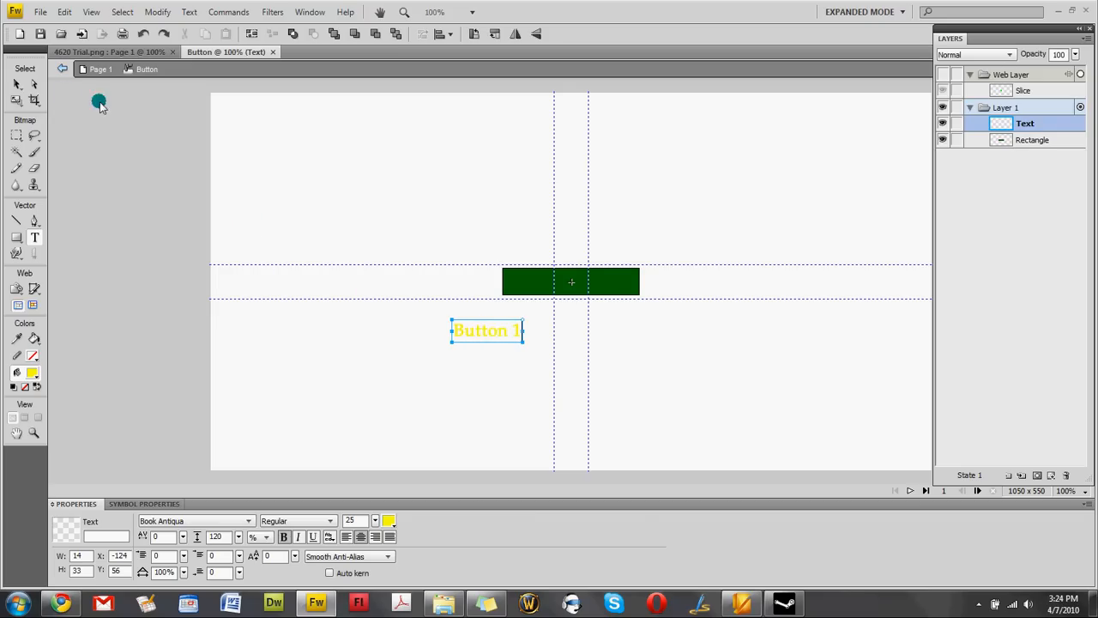
Move the 'Button 1' text onto the green rectangle and centre it.
left_click(16, 84)
left_click(467, 330)
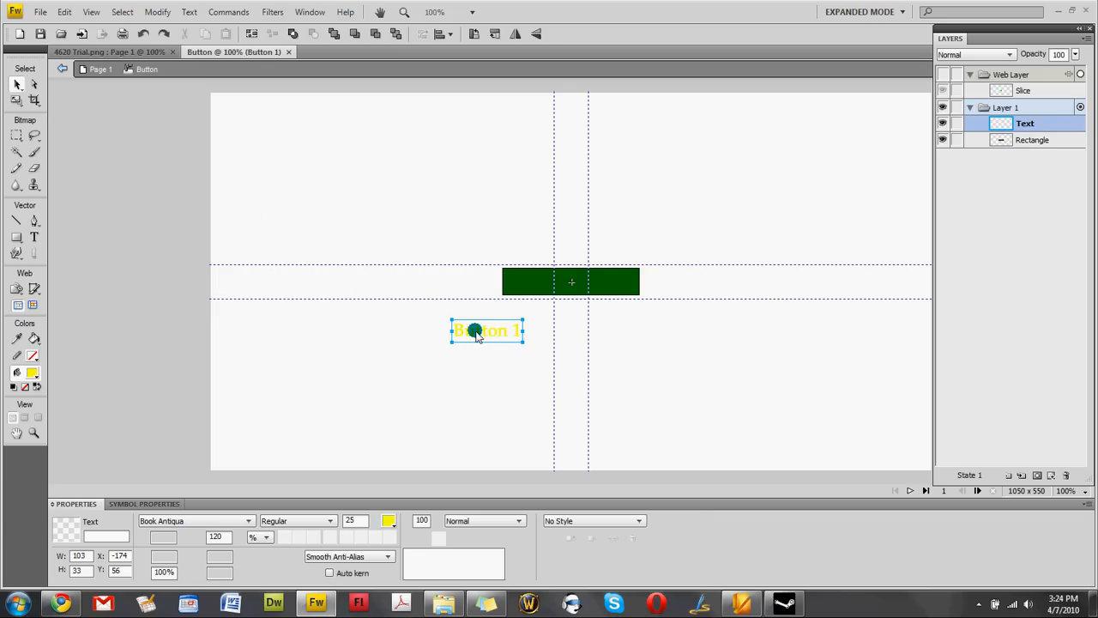
left_click_drag(478, 334, 561, 290)
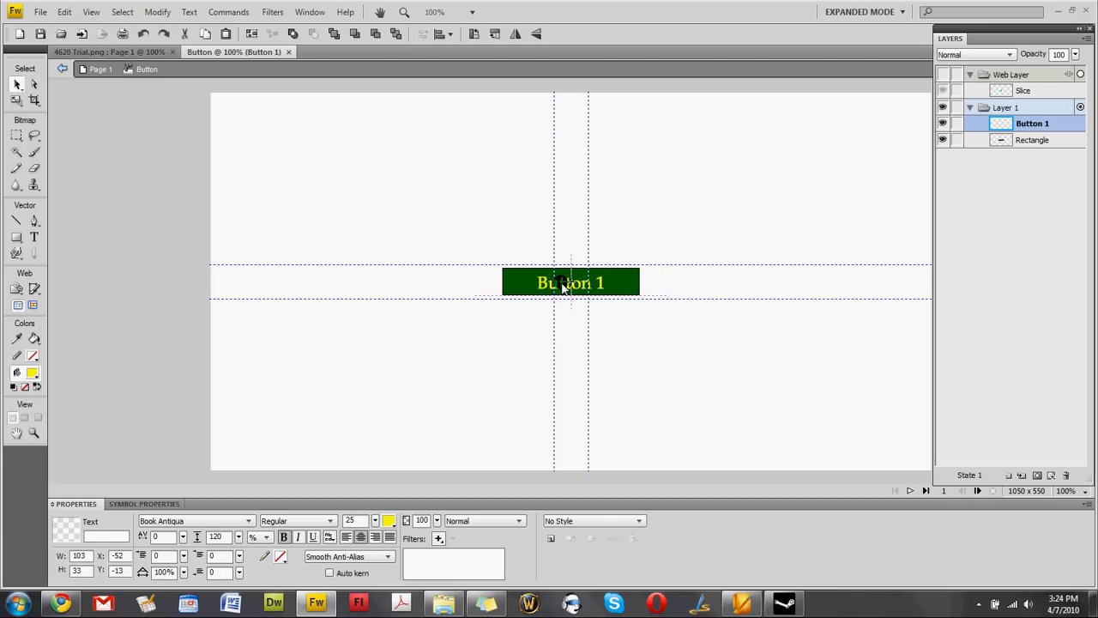
left_click_drag(563, 286, 563, 287)
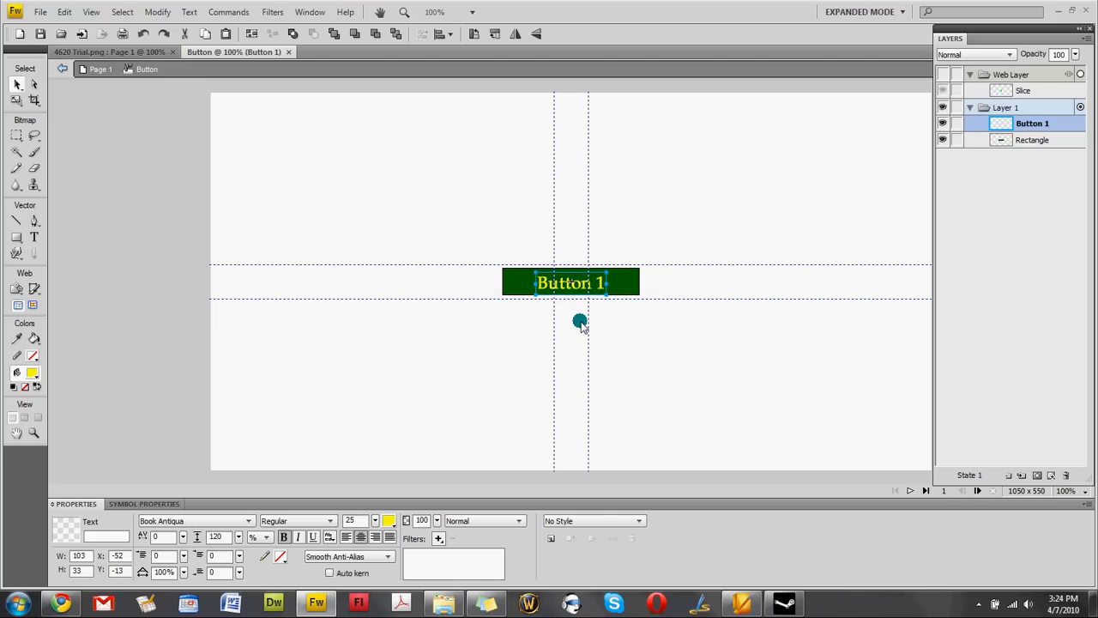
key("Up")
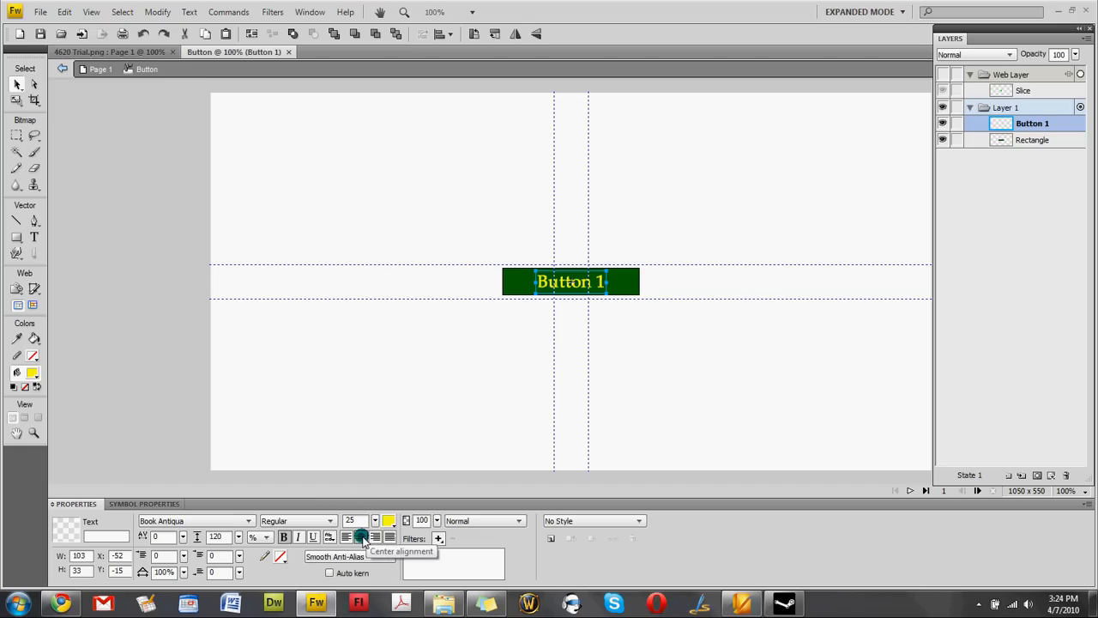
left_click(502, 377)
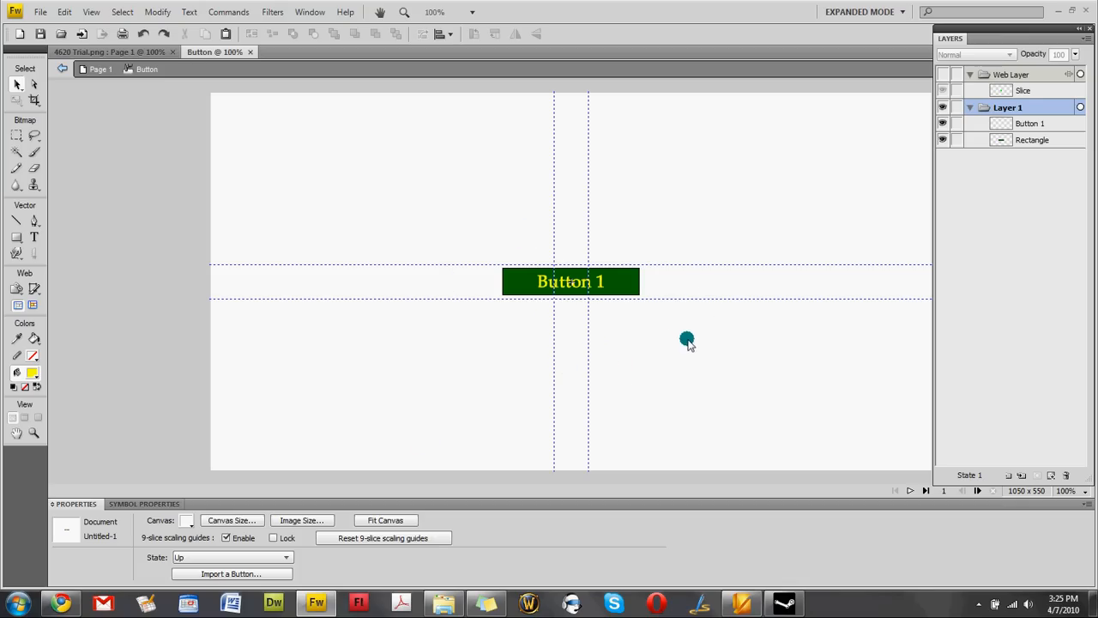
Switch to the Over state and copy the Up state's graphic into it.
left_click(219, 557)
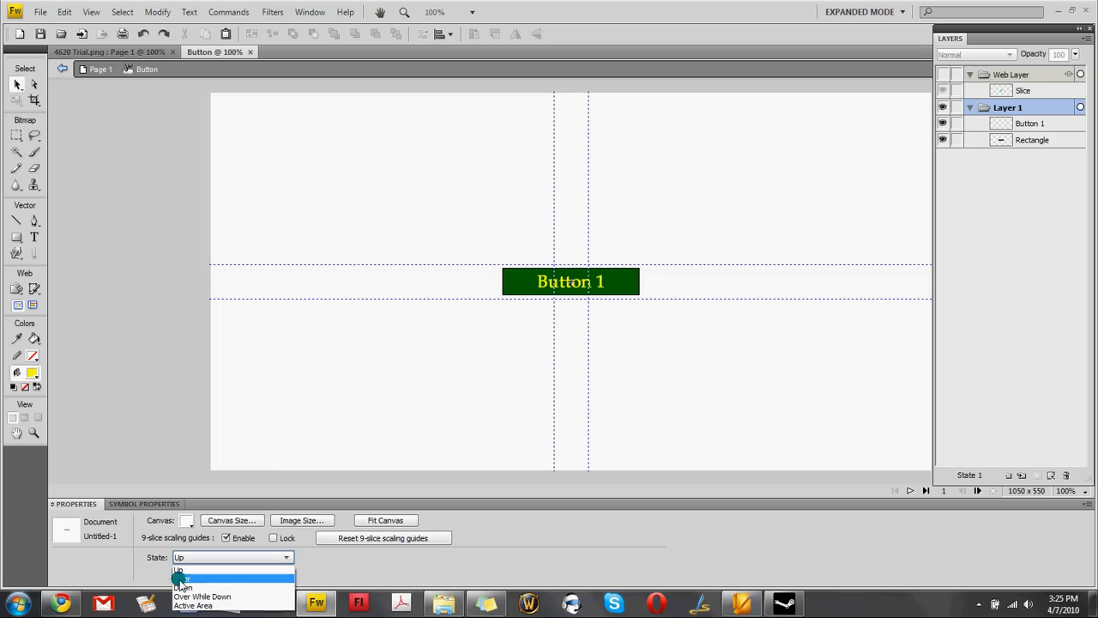
left_click(180, 578)
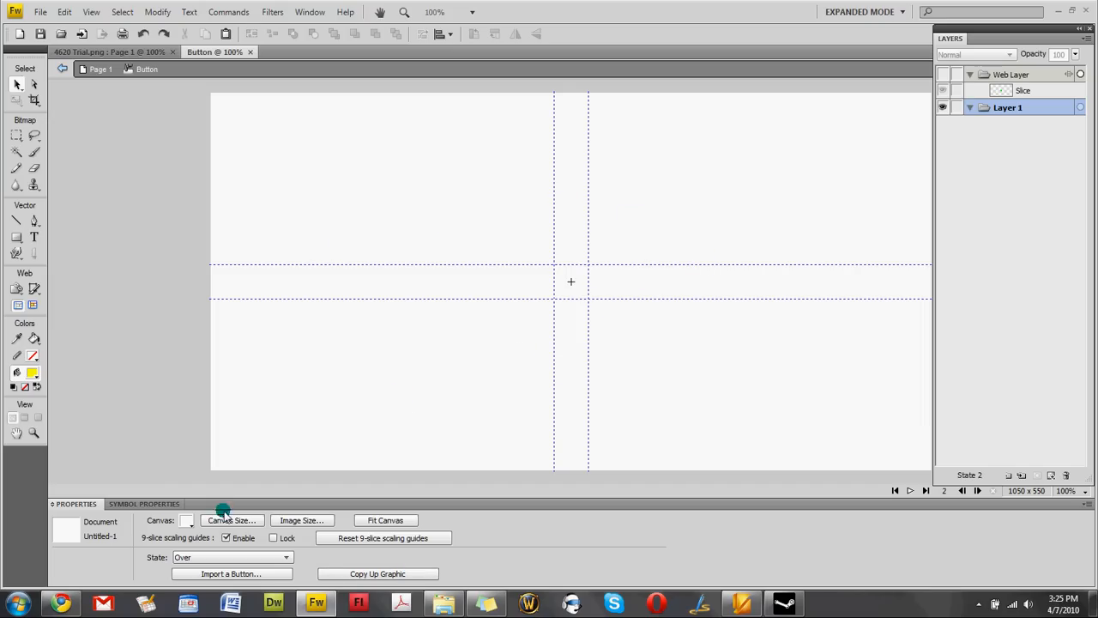
left_click(222, 557)
left_click(206, 565)
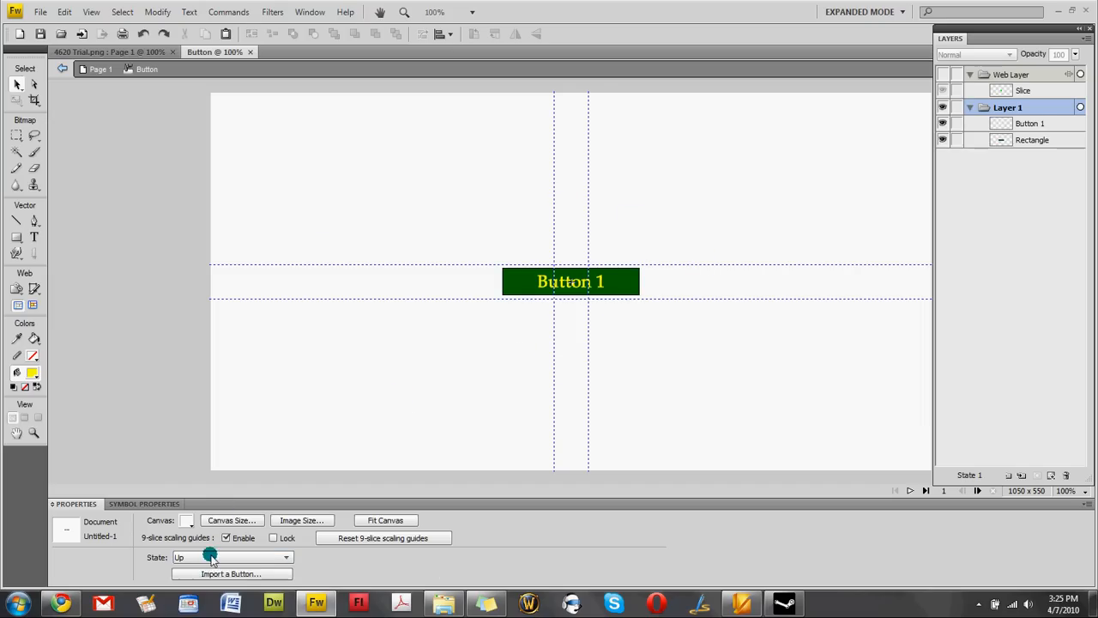
left_click(210, 557)
left_click(203, 576)
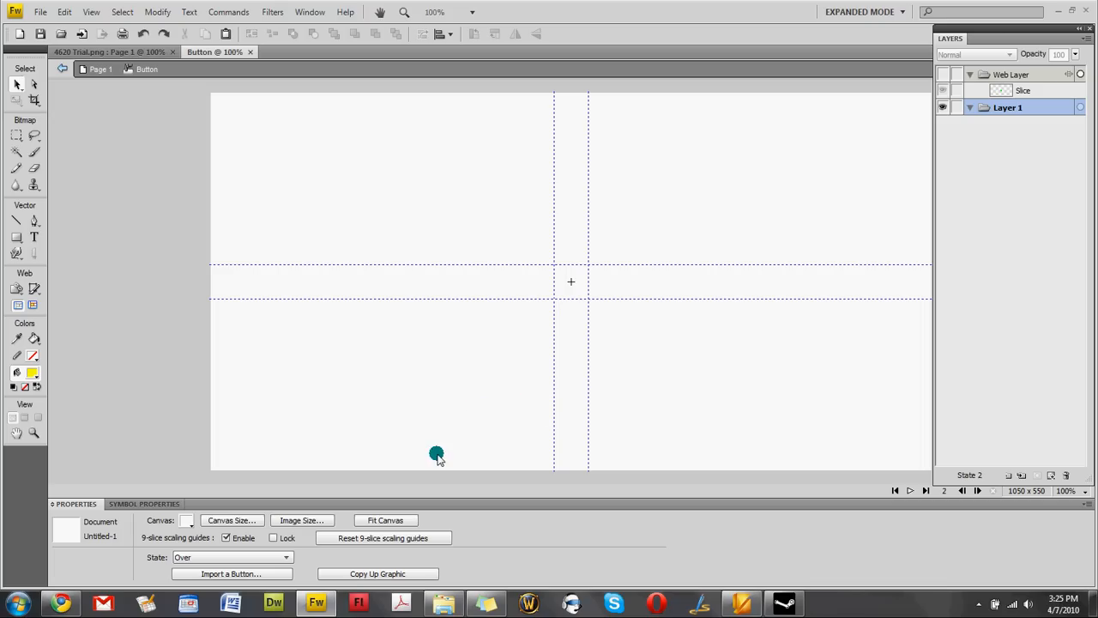
left_click(389, 575)
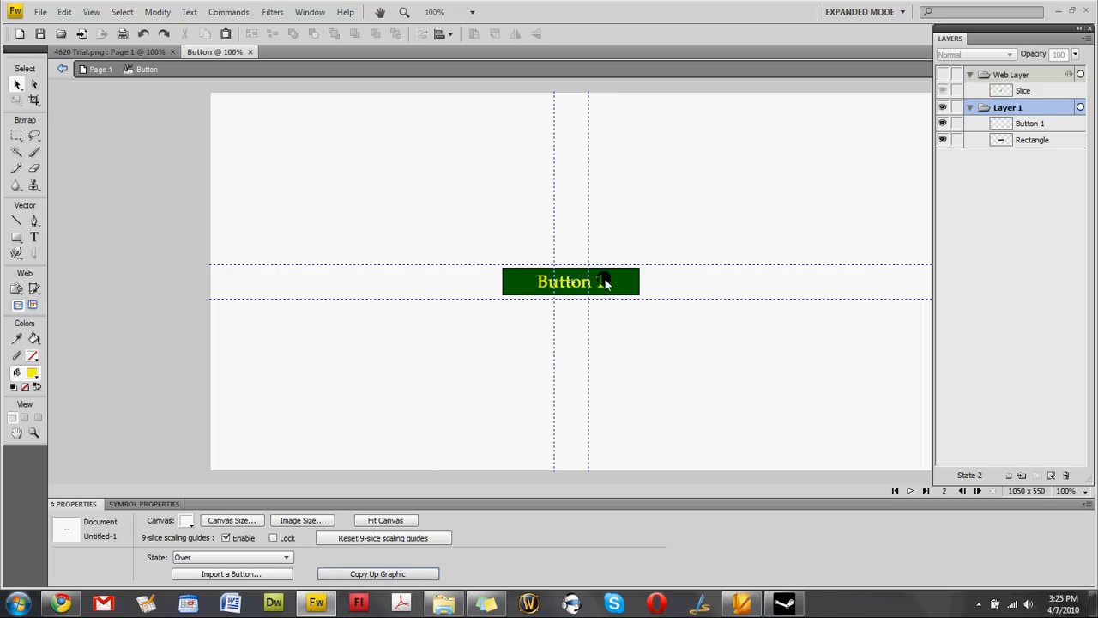
Compare the Up and Over states, then select the green rectangle in Over.
left_click(223, 558)
left_click(206, 569)
left_click(208, 559)
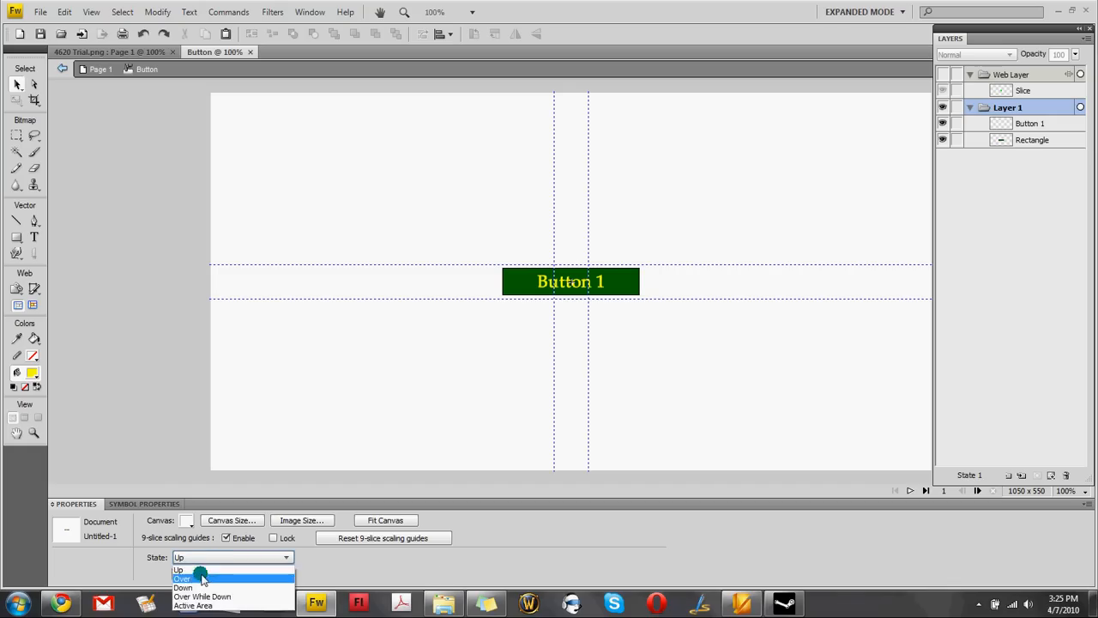
left_click(202, 579)
left_click(203, 558)
left_click(200, 571)
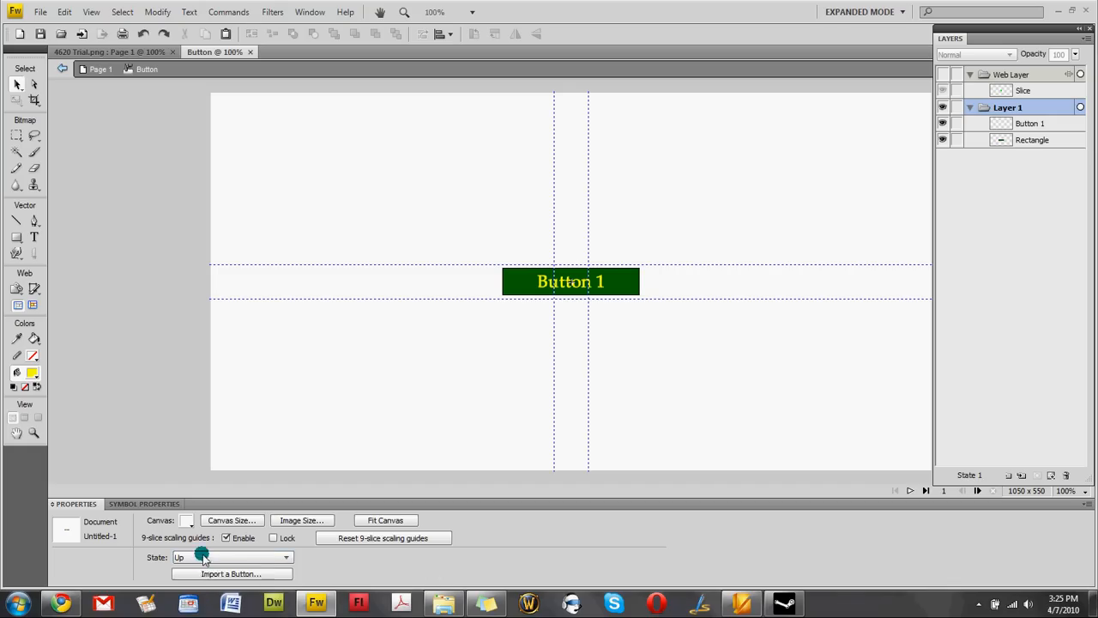
left_click(192, 556)
left_click(196, 579)
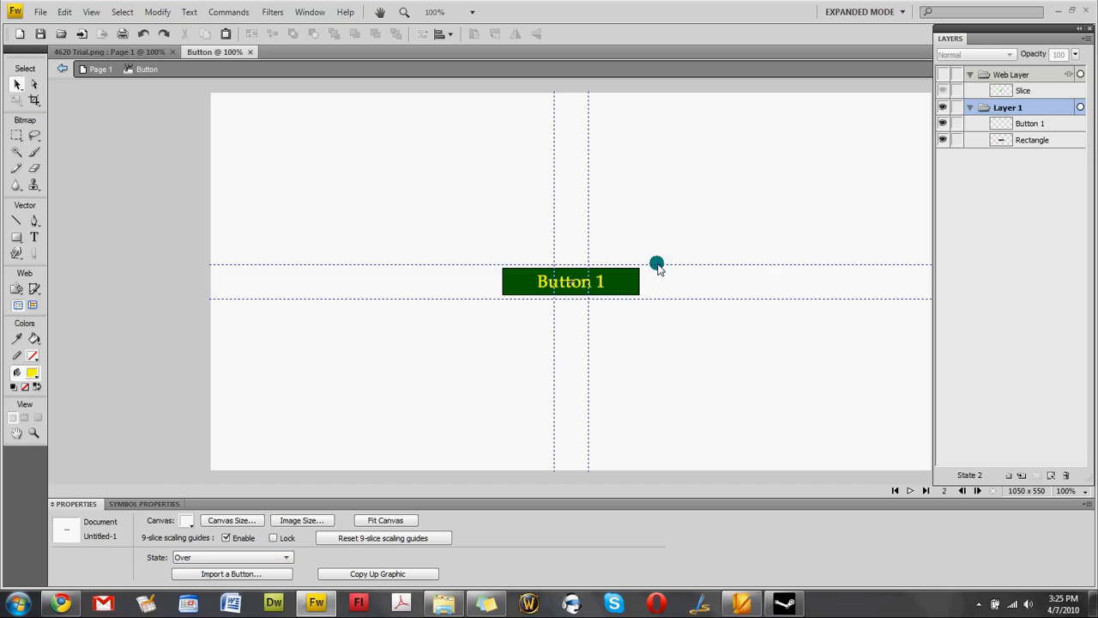
left_click(519, 286)
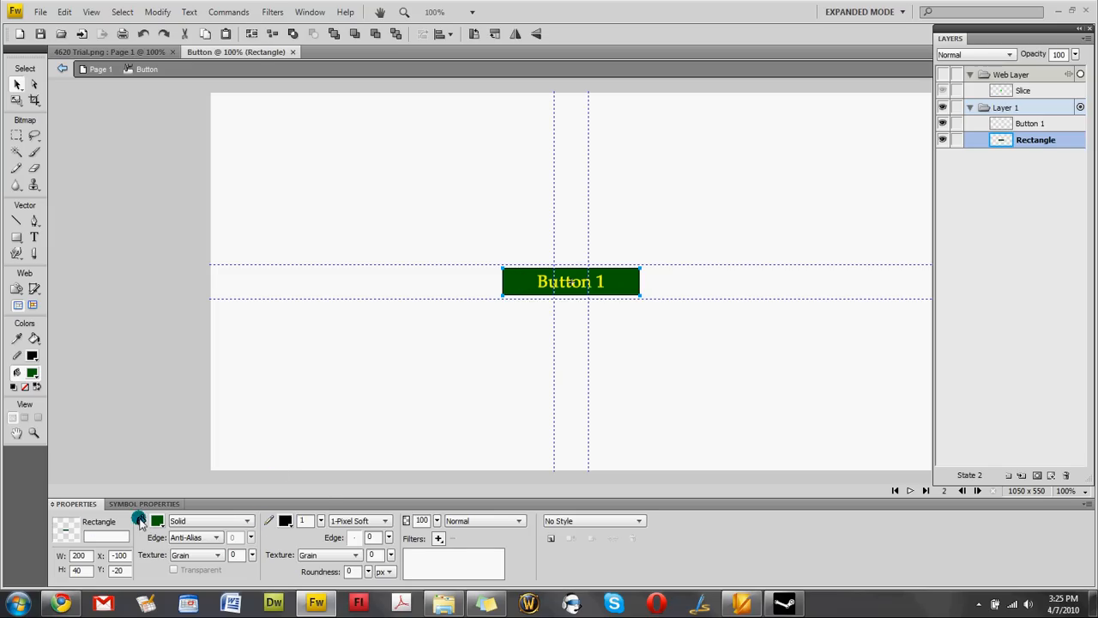
Make the Over-state rectangle dark grey and add a green Glow to the 'Button 1' text.
left_click(157, 521)
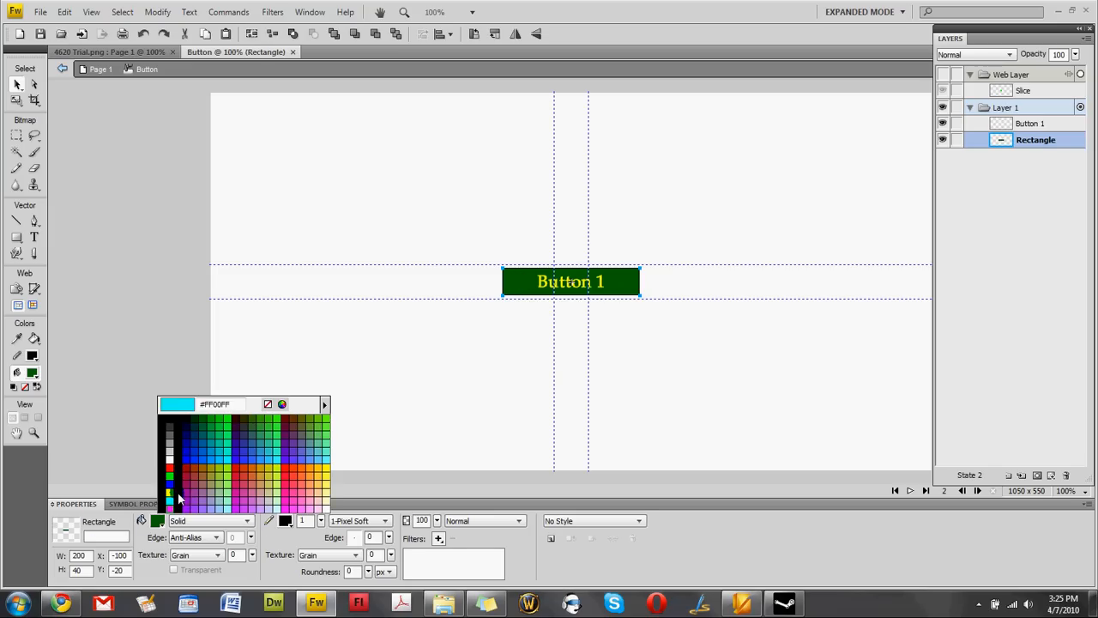
left_click(168, 428)
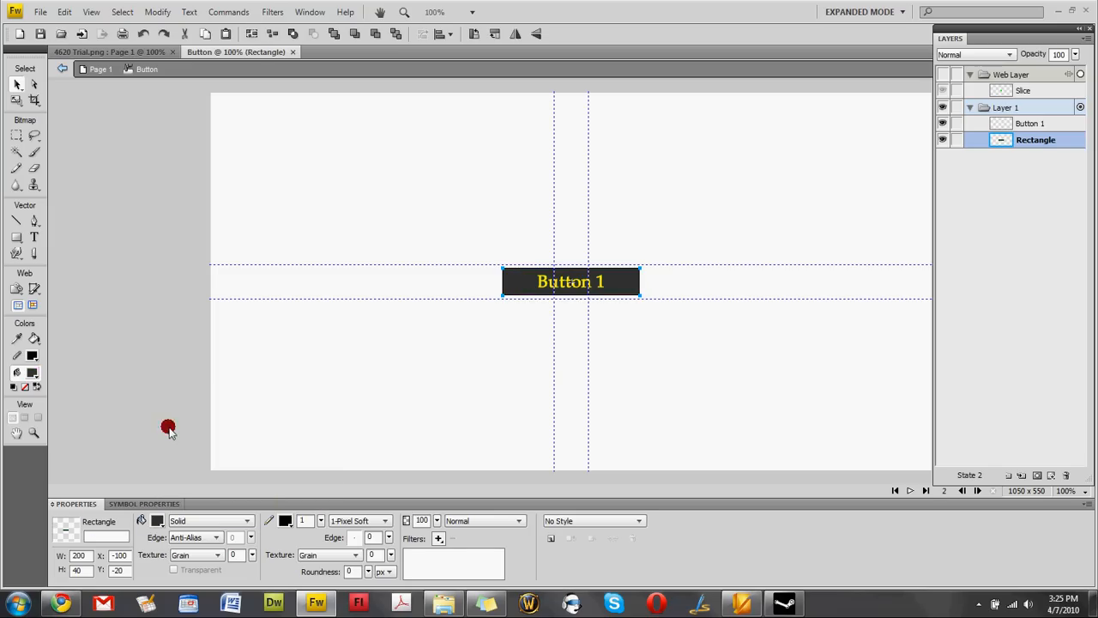
left_click(547, 288)
left_click(438, 538)
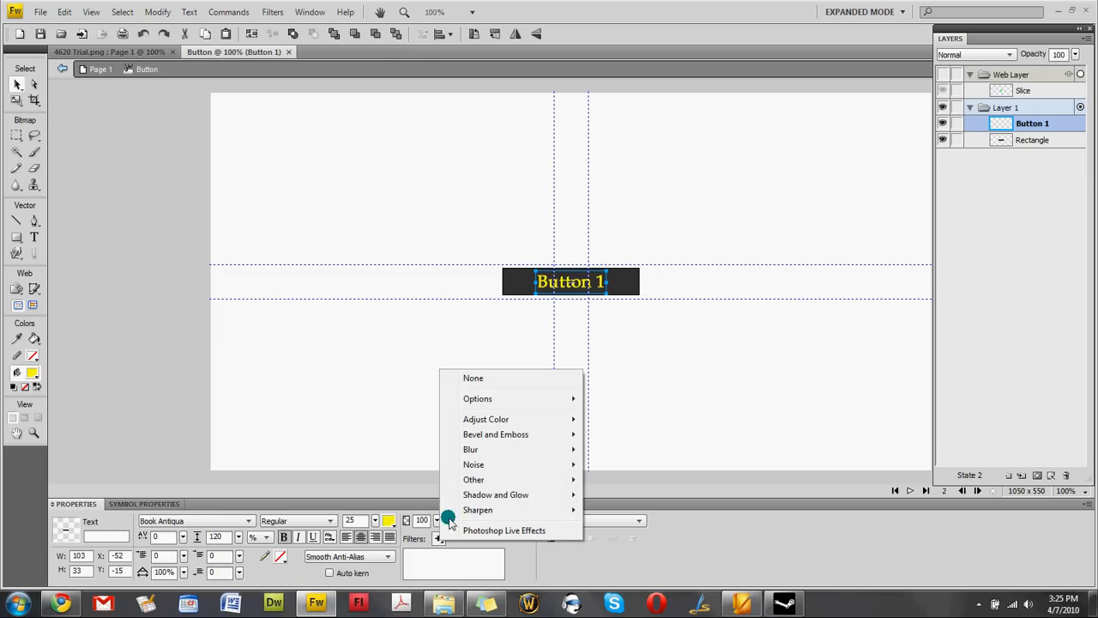
mouse_move(506, 495)
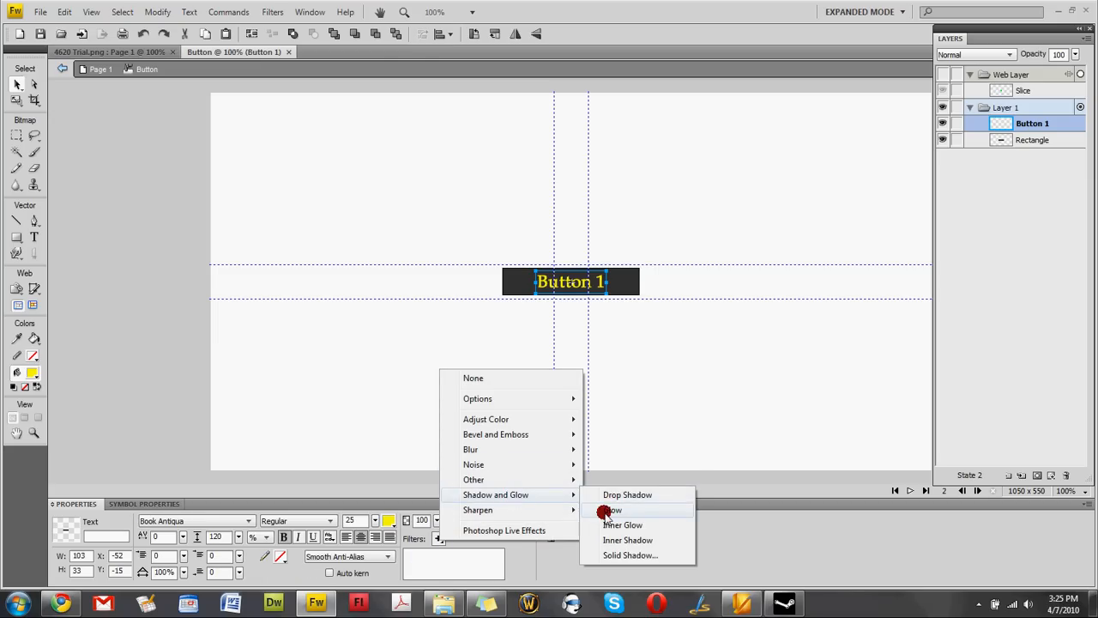
left_click(605, 513)
left_click(461, 560)
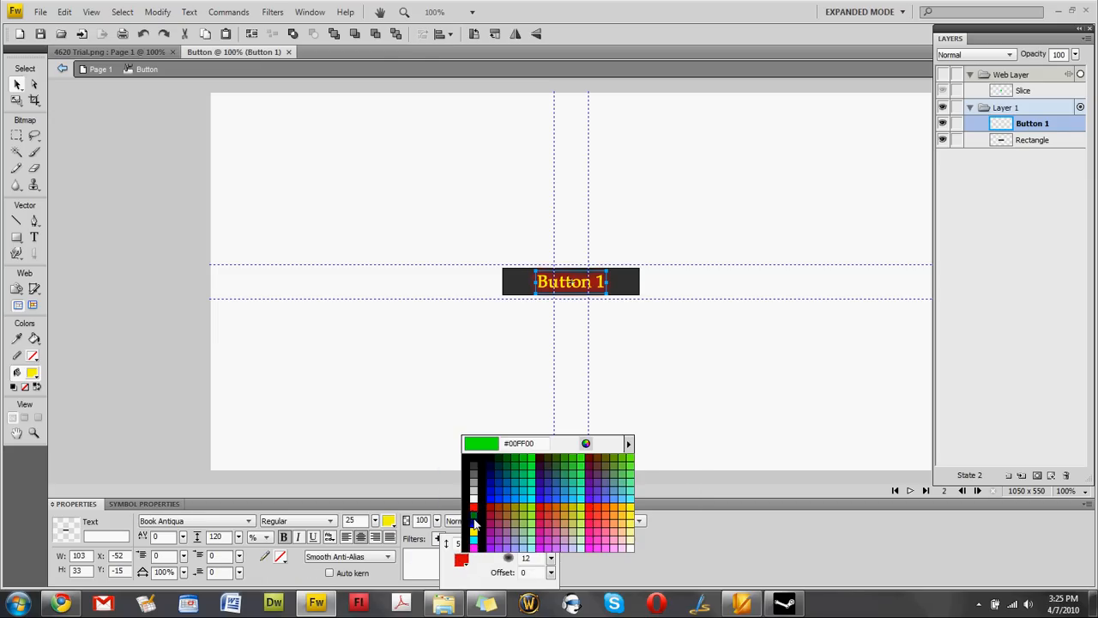
left_click(475, 523)
left_click(474, 394)
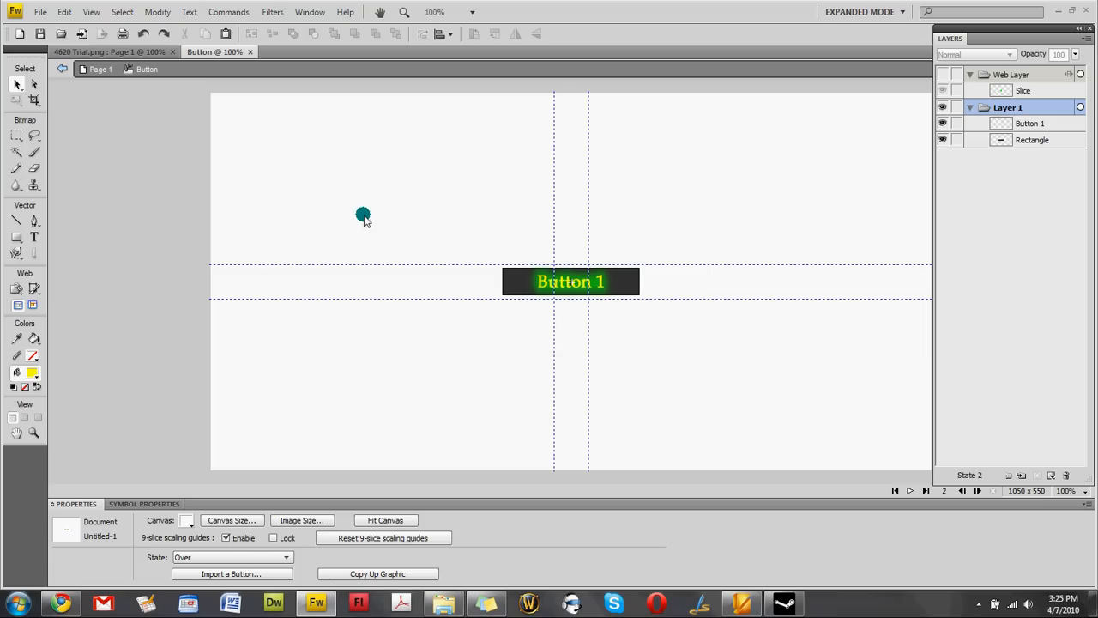
Return to Page 1 and move the Button 1 instance to 25, 125 under the header.
left_click(104, 70)
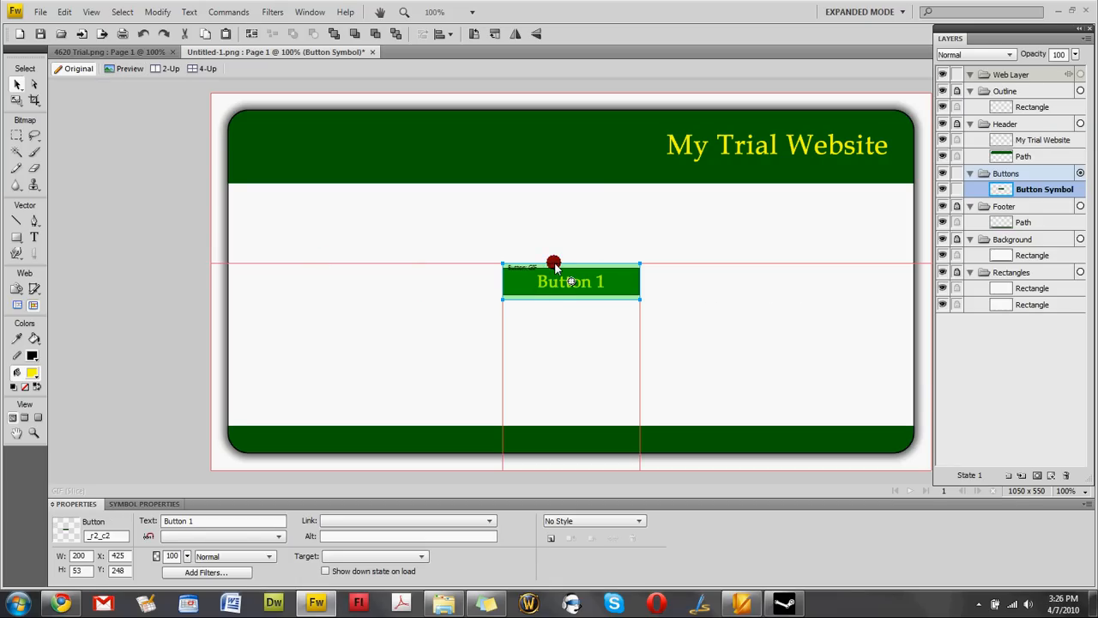
left_click_drag(555, 266, 271, 209)
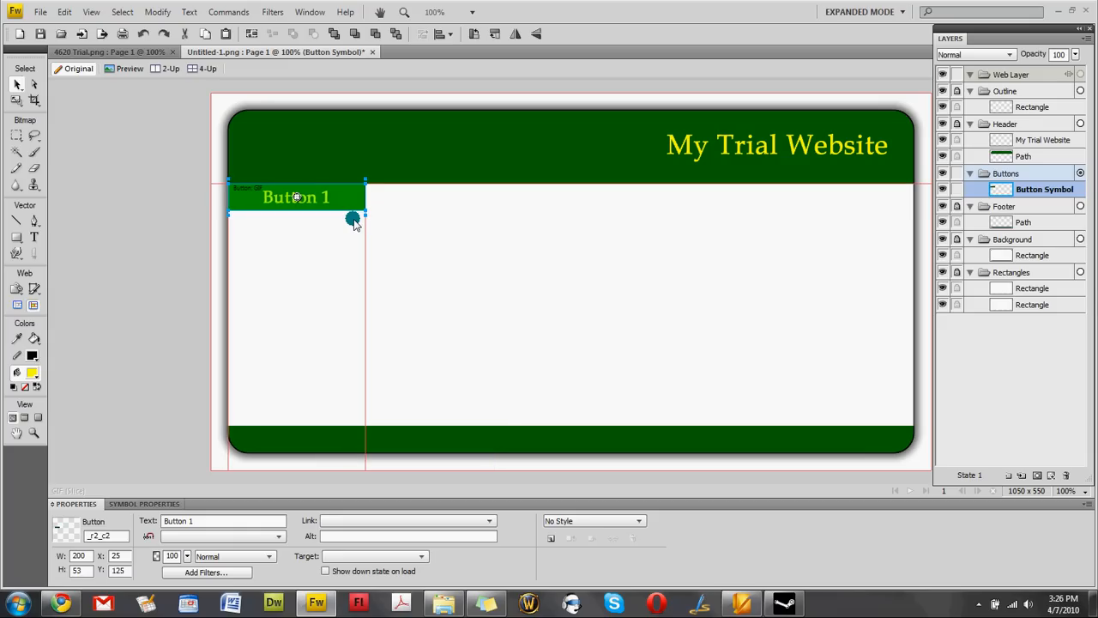
left_click(441, 275)
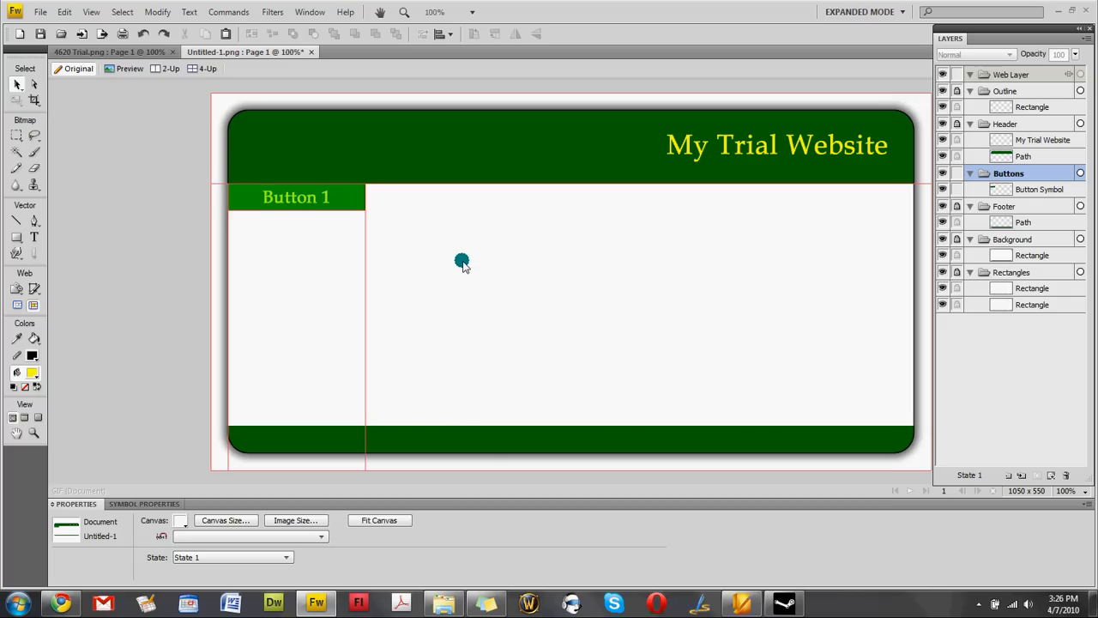
Drag three more Button instances from the document library onto the page.
left_click(308, 12)
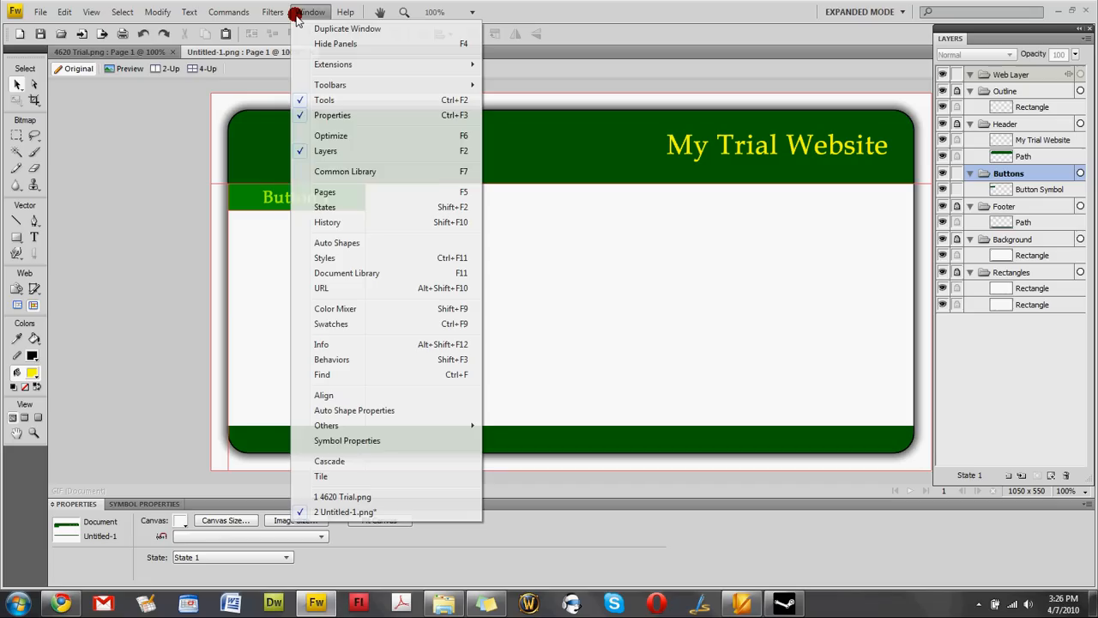
left_click(364, 274)
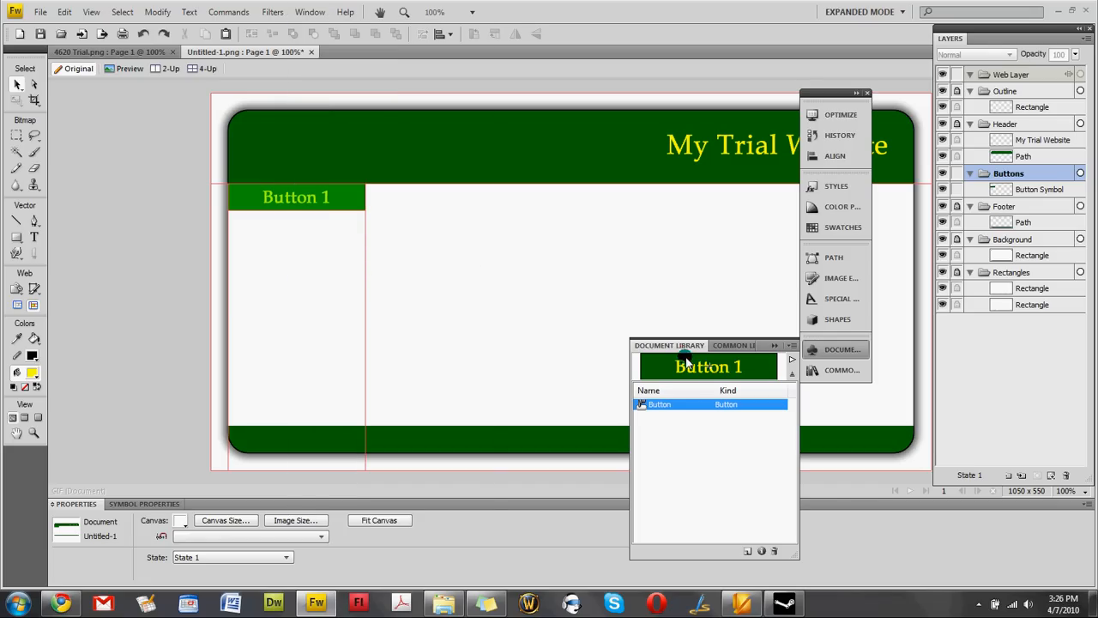
left_click_drag(702, 371, 456, 249)
left_click_drag(656, 365, 603, 260)
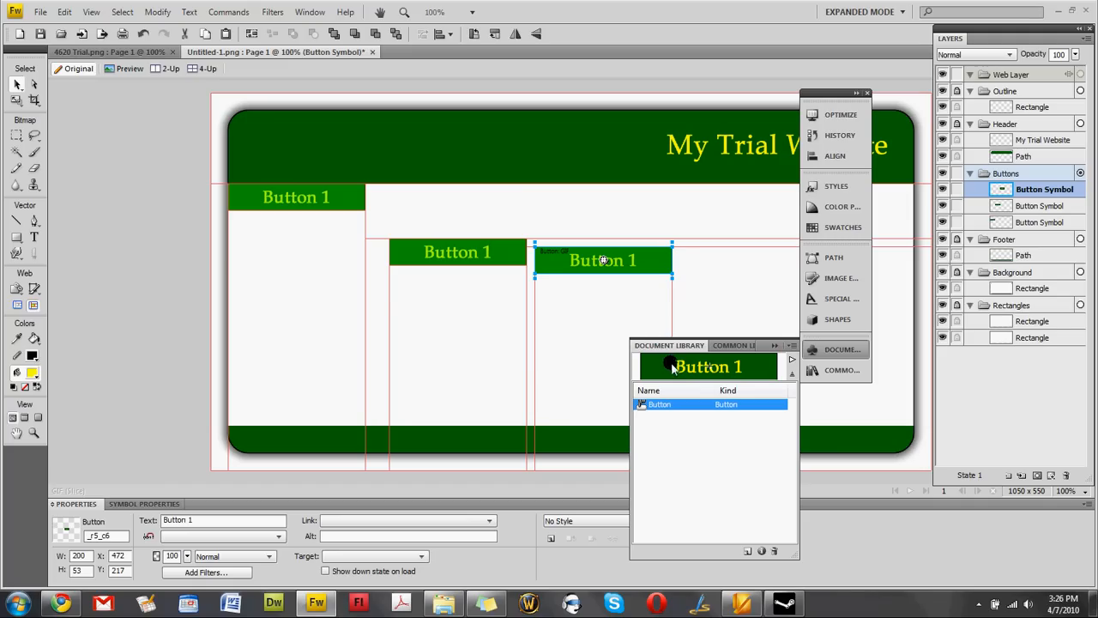
left_click_drag(669, 367, 596, 332)
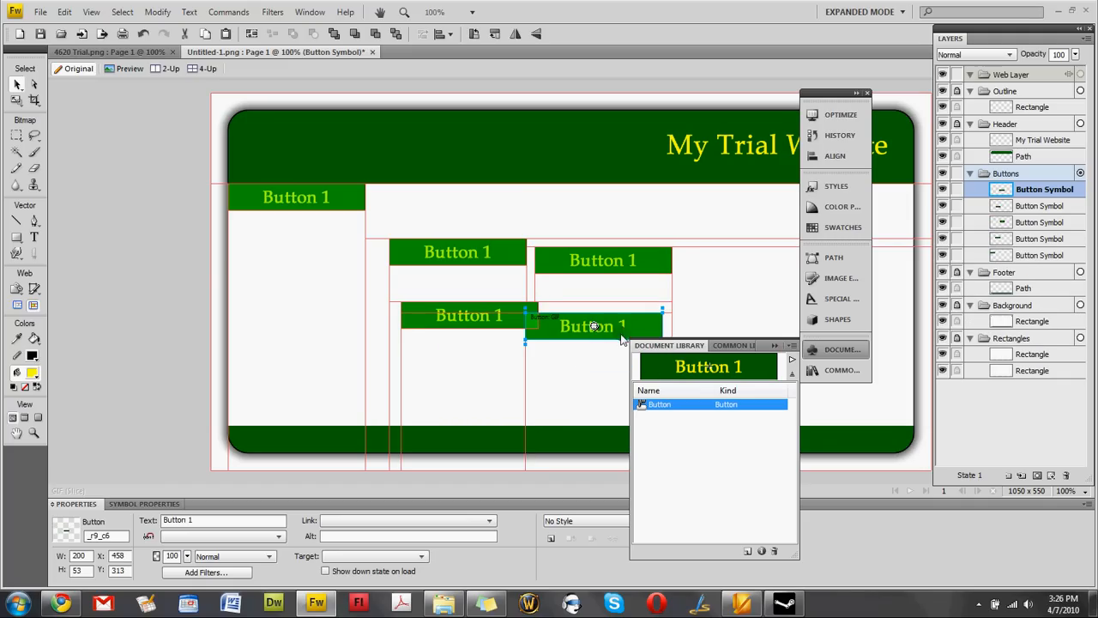
left_click(775, 347)
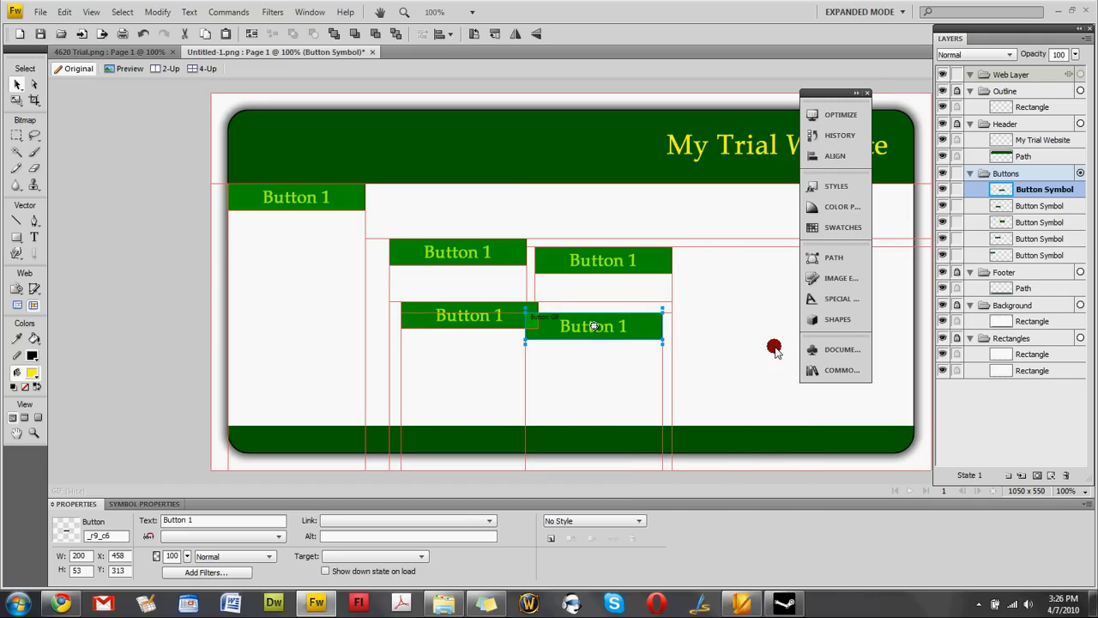
left_click(868, 94)
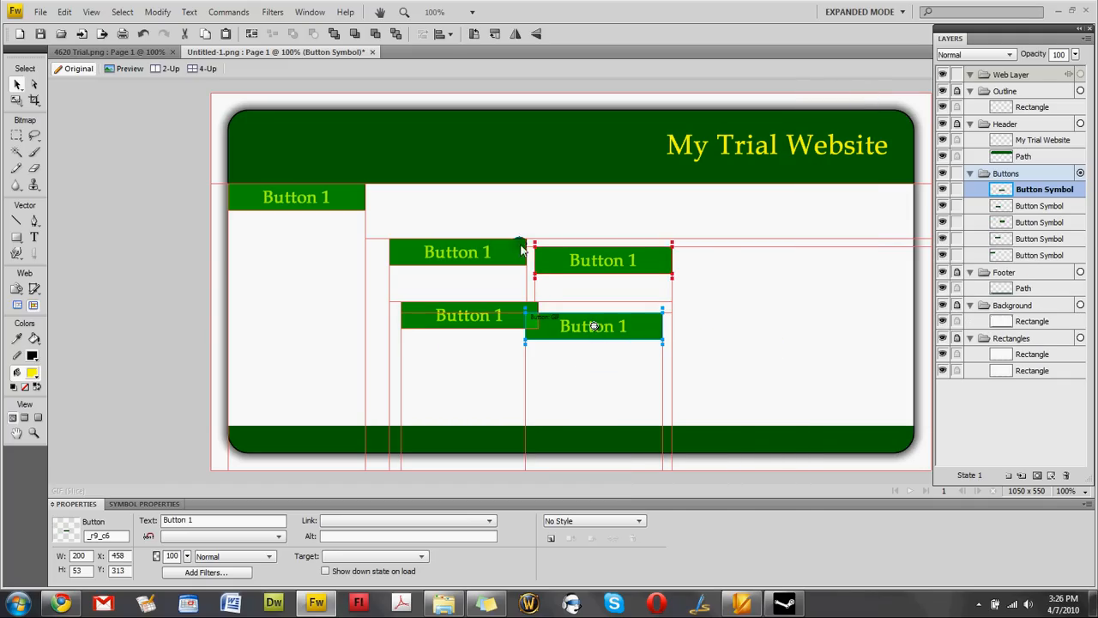
Arrange the Button instances edge to edge in the nav bar row under the header.
left_click_drag(511, 258, 491, 203)
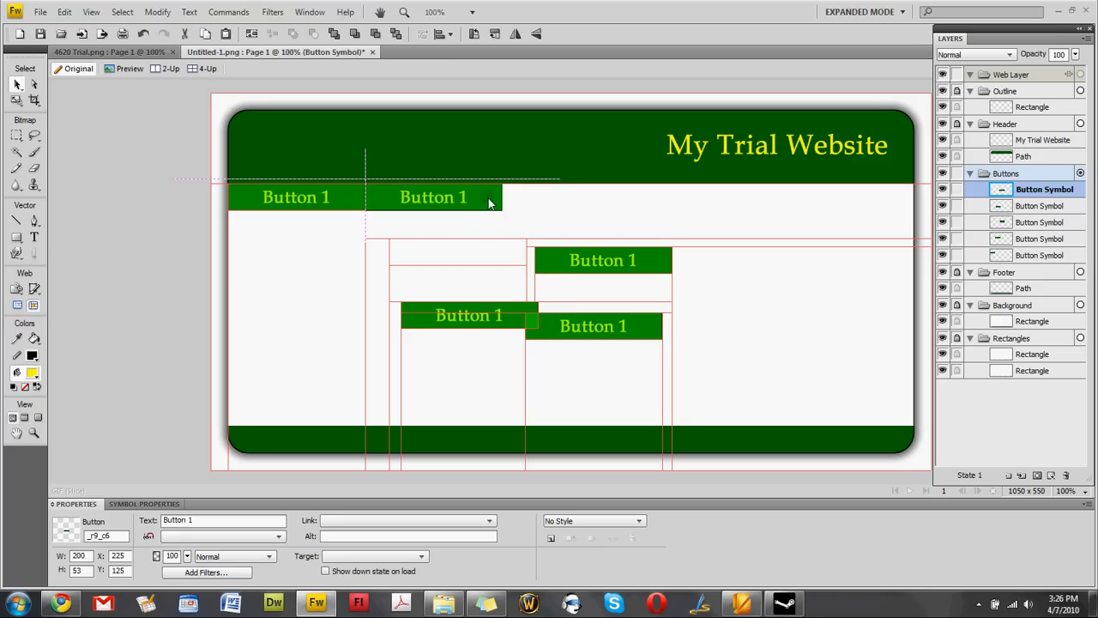
left_click(566, 258)
left_click_drag(573, 262, 543, 201)
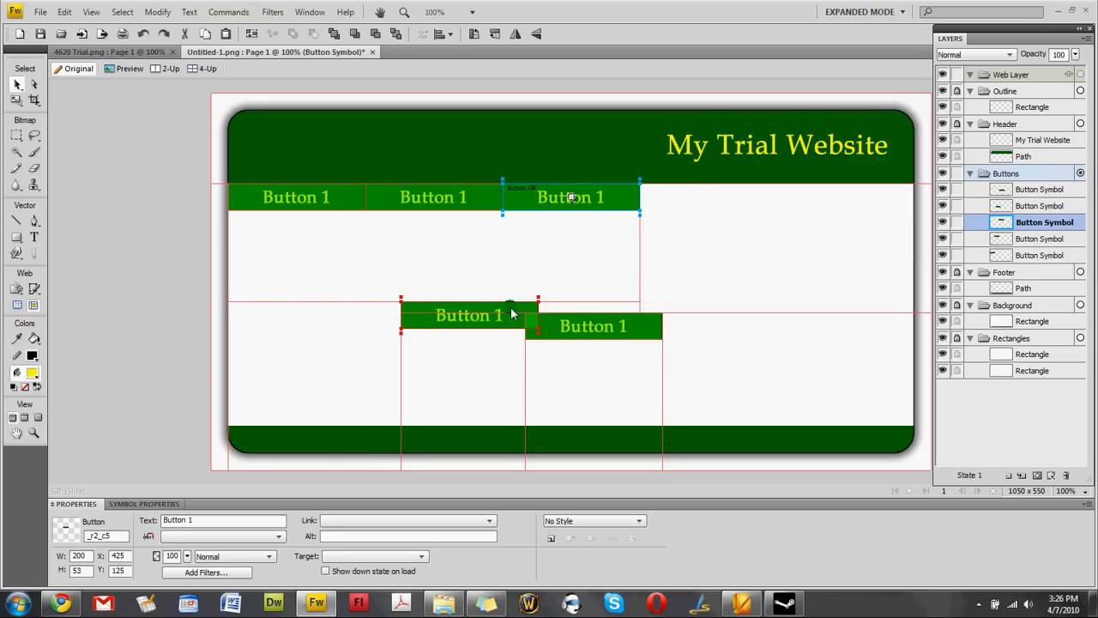
left_click_drag(515, 311, 728, 203)
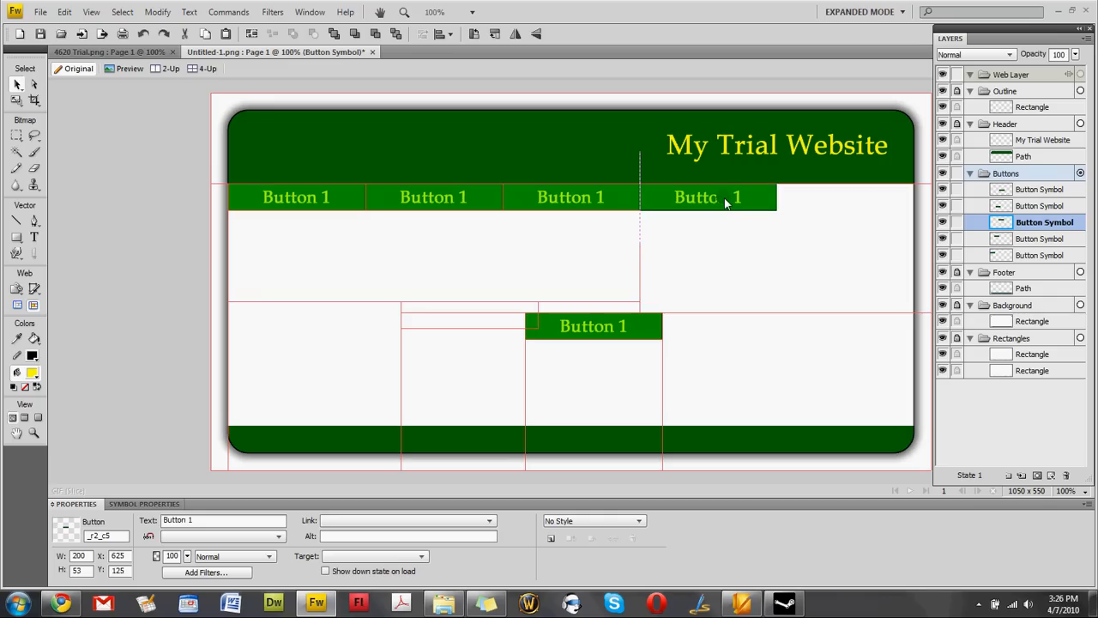
left_click(635, 326)
left_click_drag(646, 328, 867, 206)
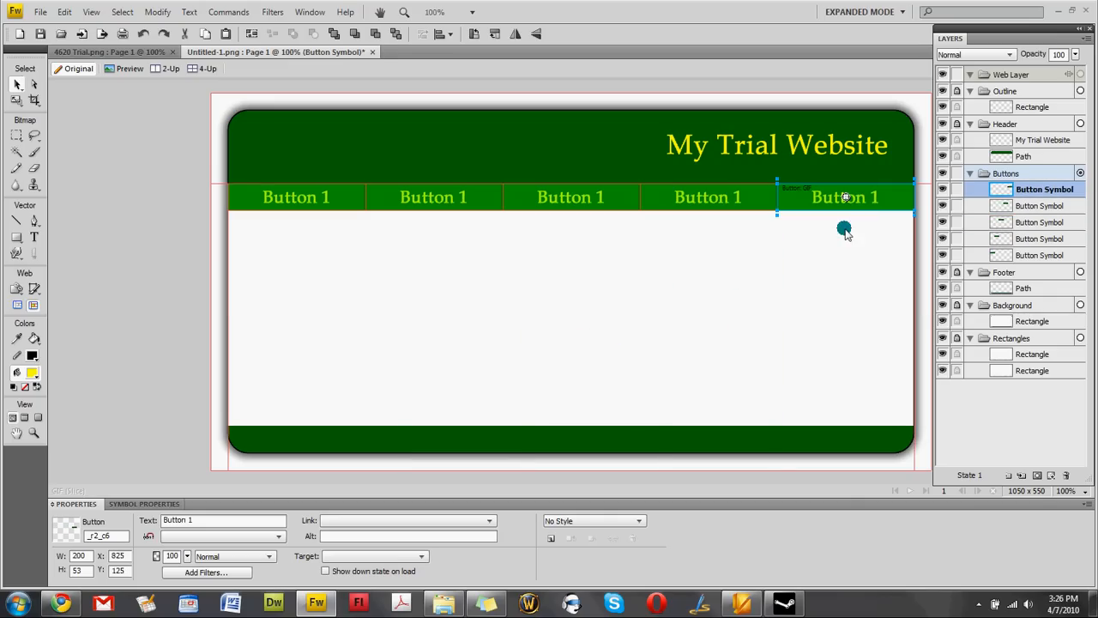
left_click(823, 257)
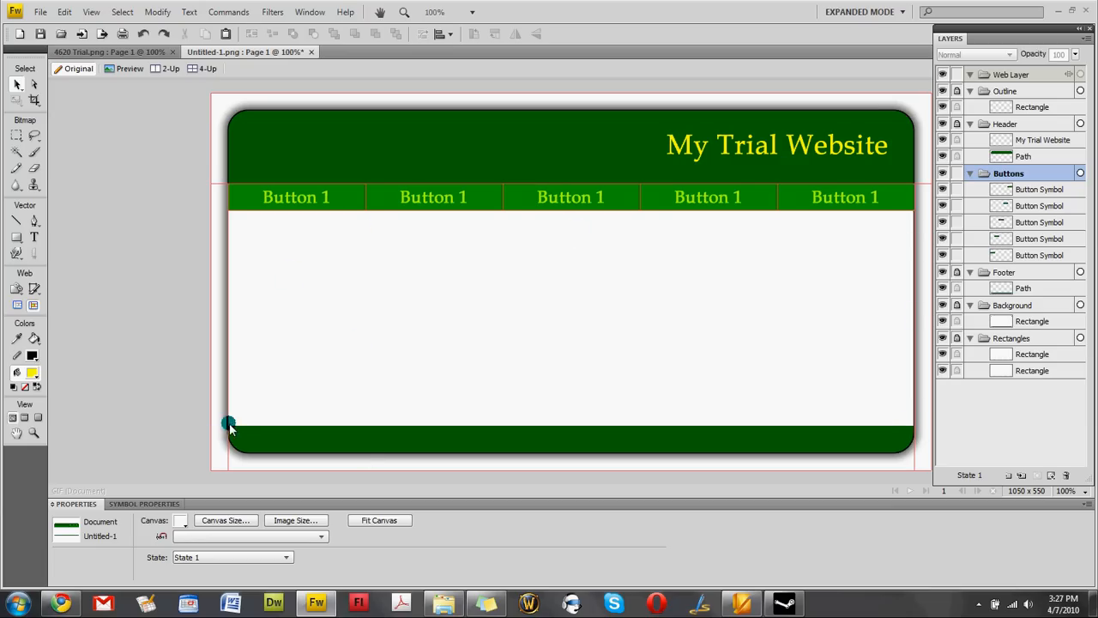
Nudge the second nav button right and back into alignment.
left_click(386, 209)
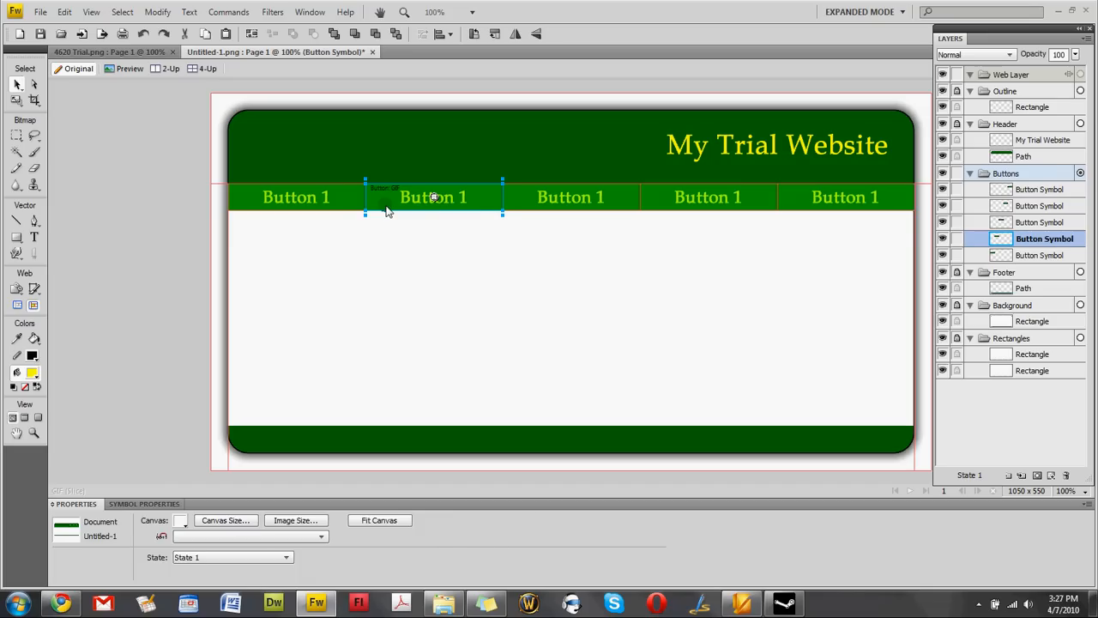
key("Right")
key("Right")
key("Right")
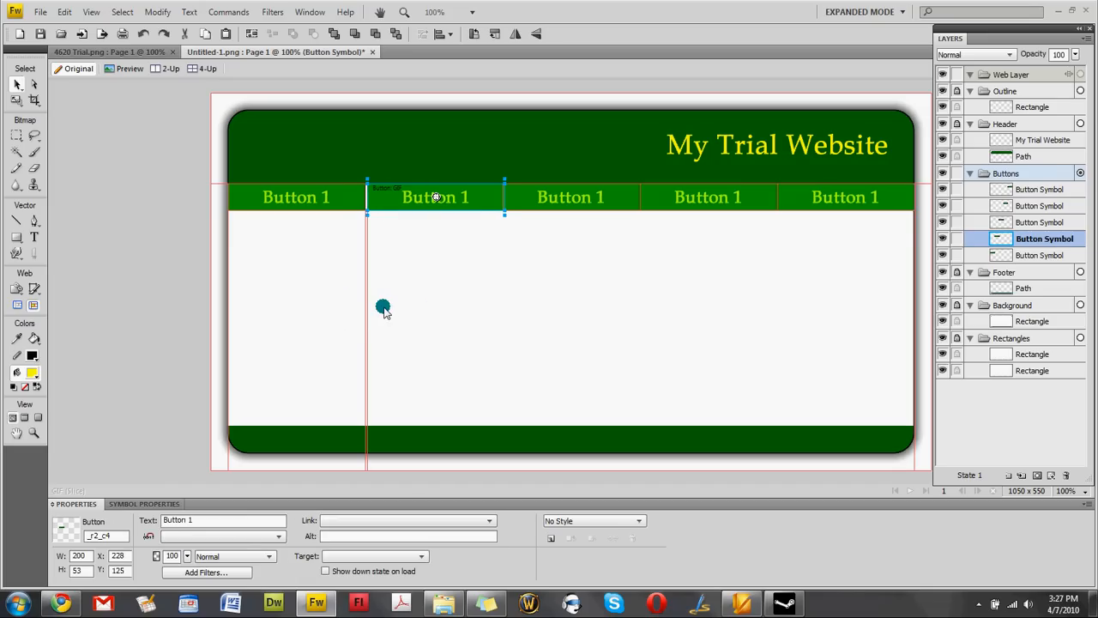
key("Left")
key("Left")
key("Left")
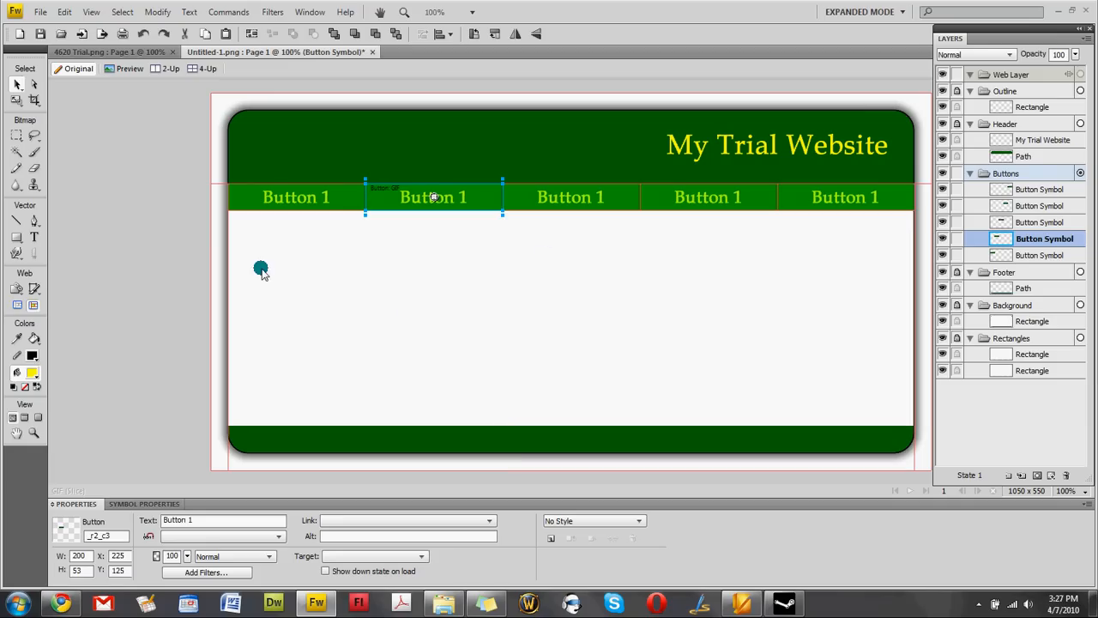
left_click(540, 272)
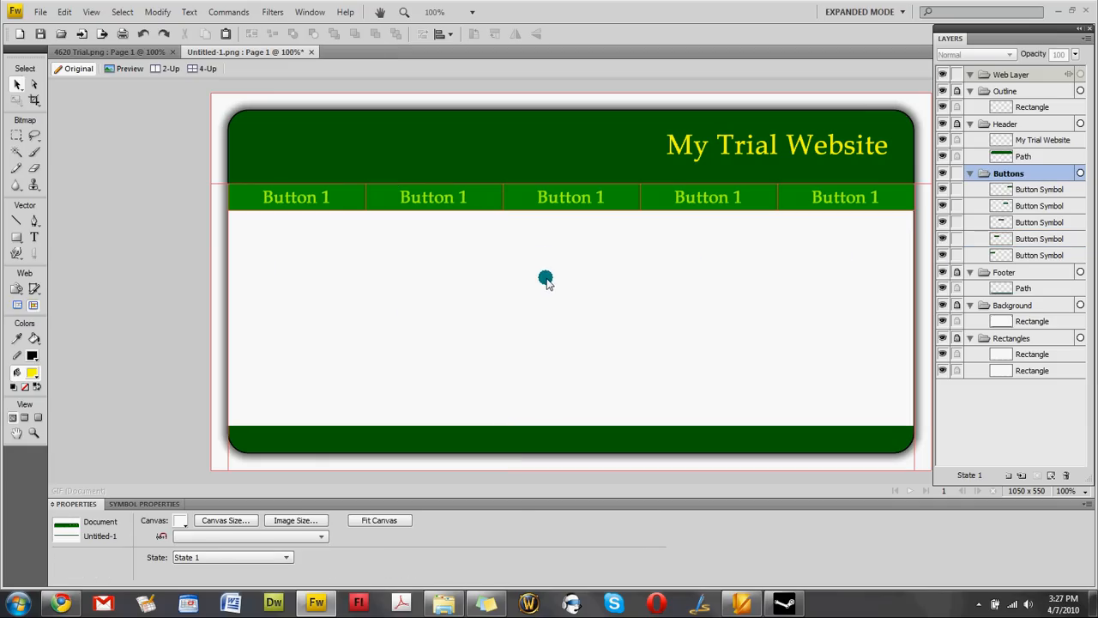
Relabel the second to fifth buttons as Button 2, Button 3, Button 4 and Button 5.
left_click(442, 202)
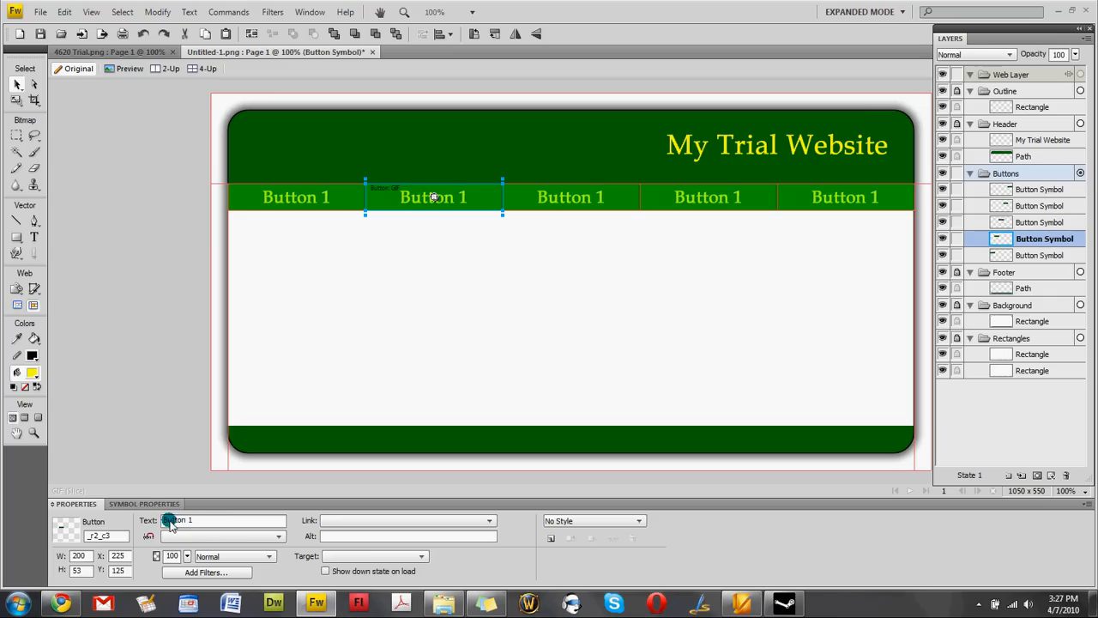
left_click(196, 524)
left_click(520, 197)
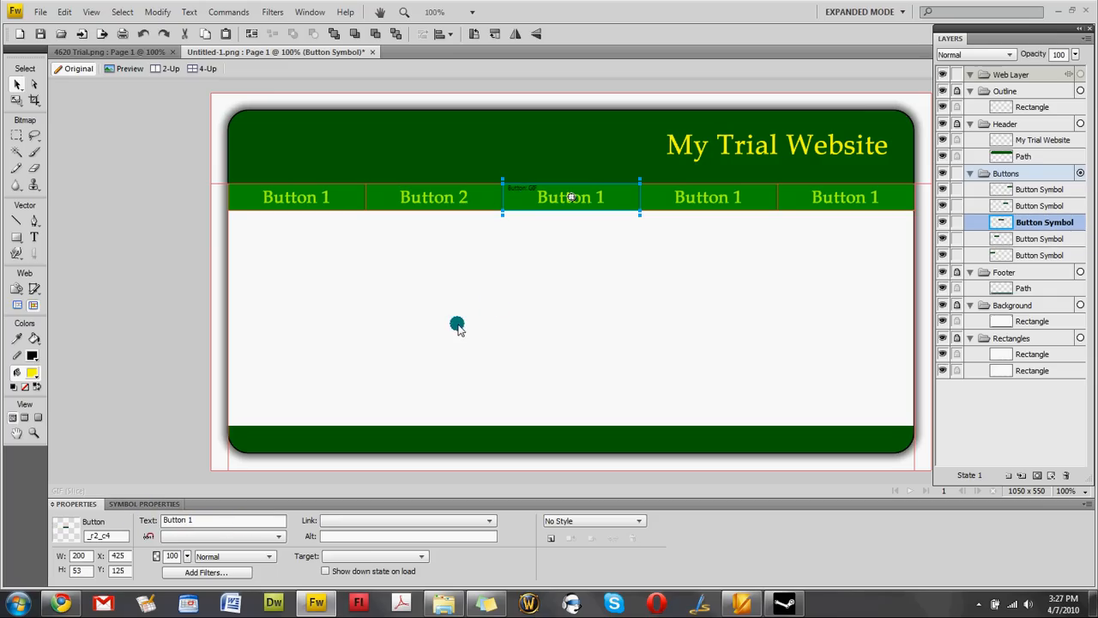
left_click(183, 523)
left_click(676, 196)
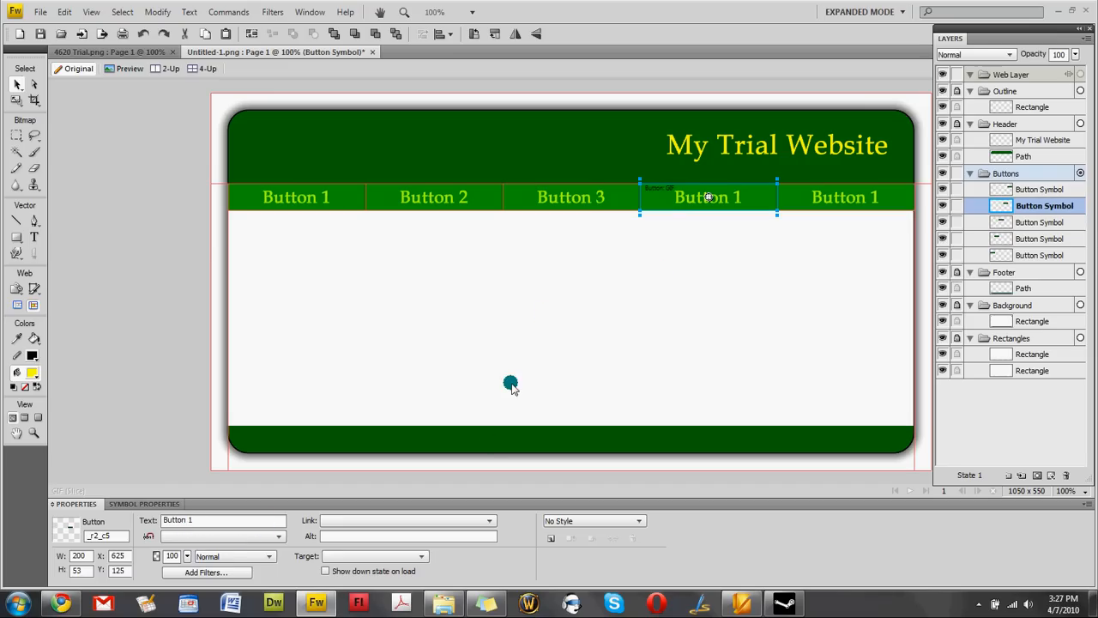
key("BackSpace")
type("4")
left_click(796, 201)
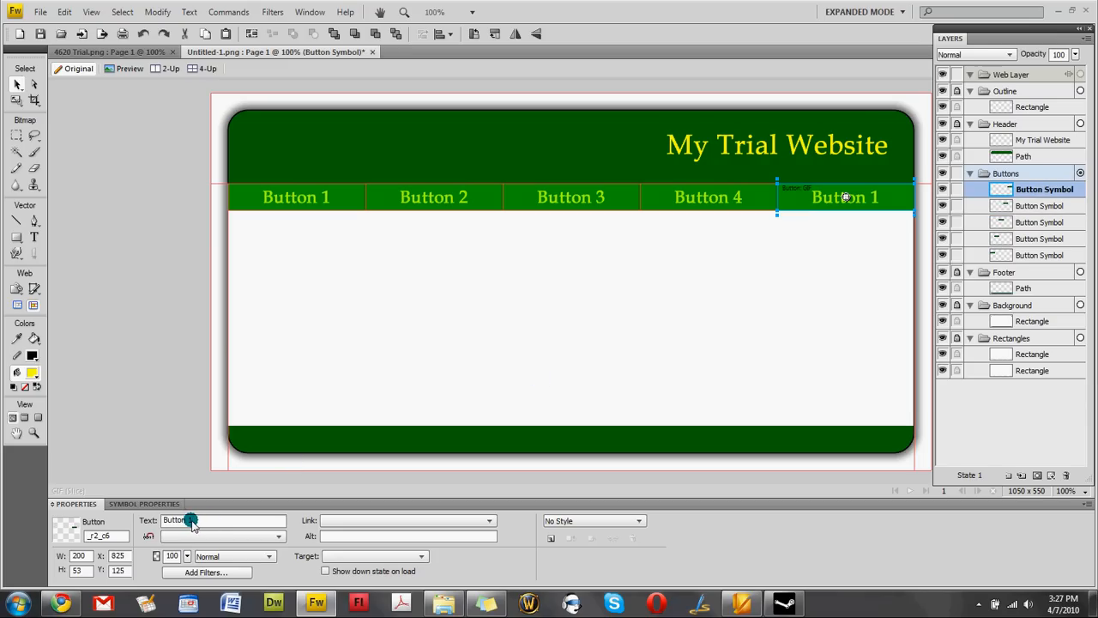
key("BackSpace")
type("5")
left_click(524, 370)
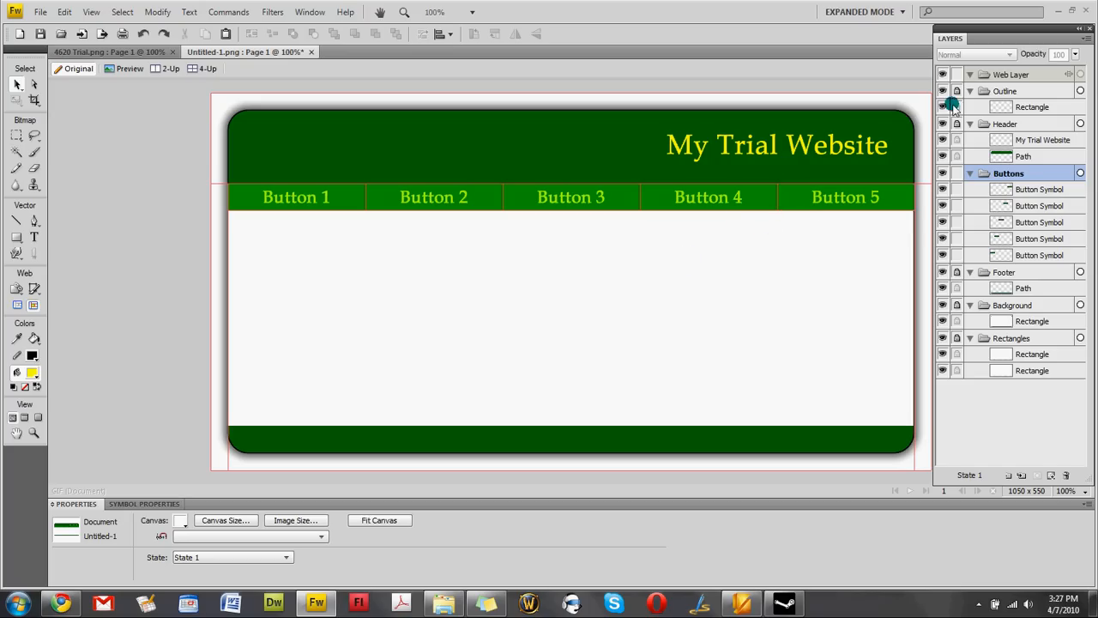
Hide the Web Layer slices, select Button 5, and open the Document Library with F11.
left_click(958, 76)
left_click(943, 76)
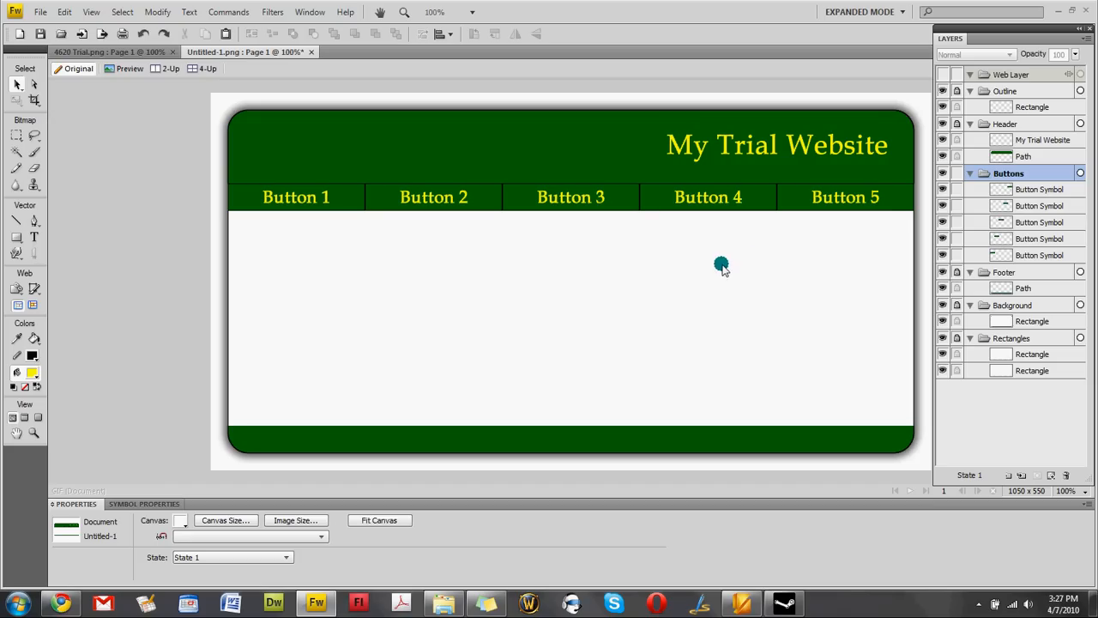
left_click(897, 203)
key("F11")
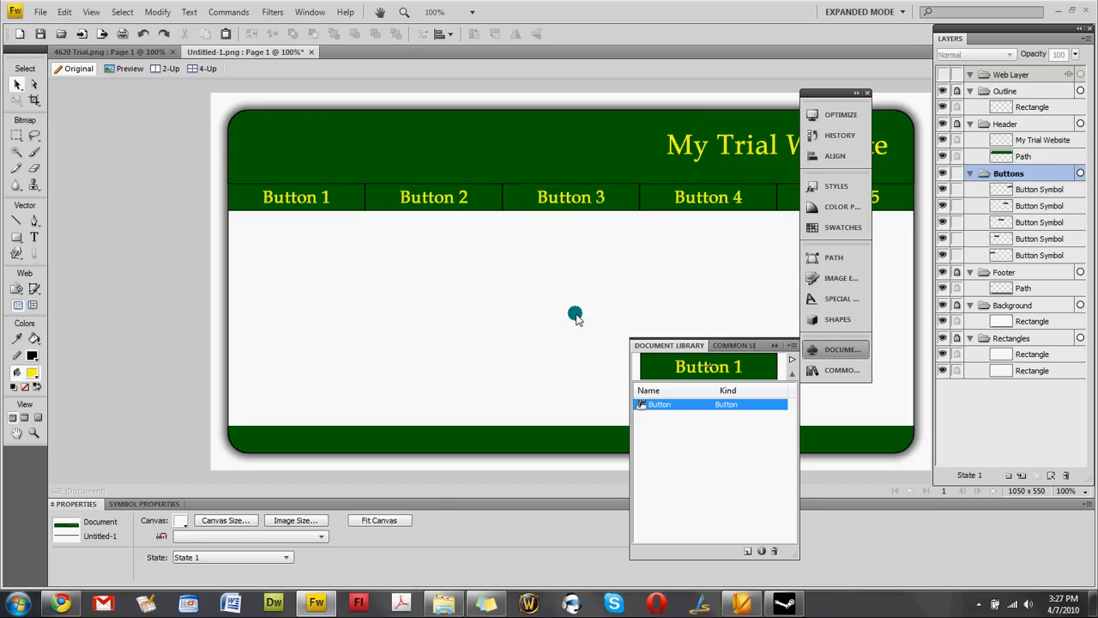
Set the Button symbol's label text colour to red #FF0000.
double_click(671, 370)
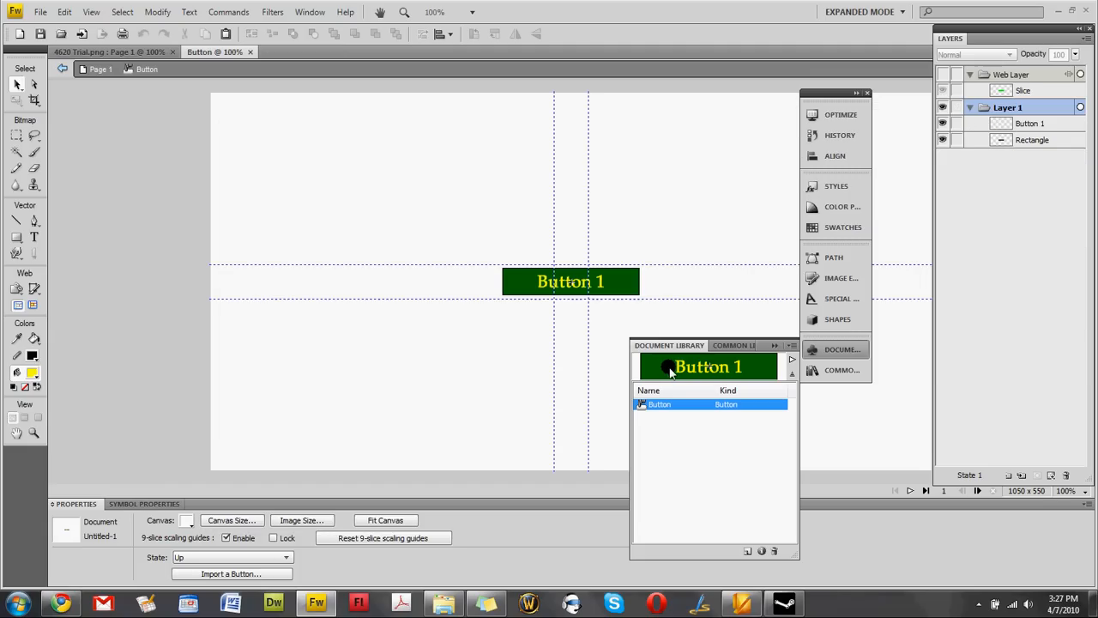
left_click(541, 286)
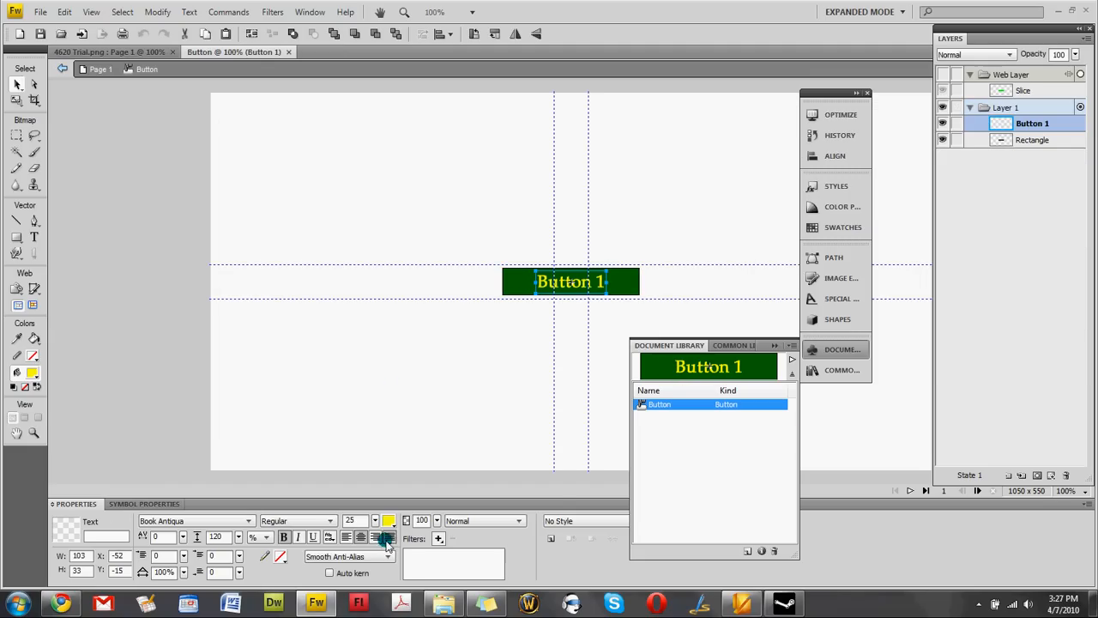
left_click(388, 521)
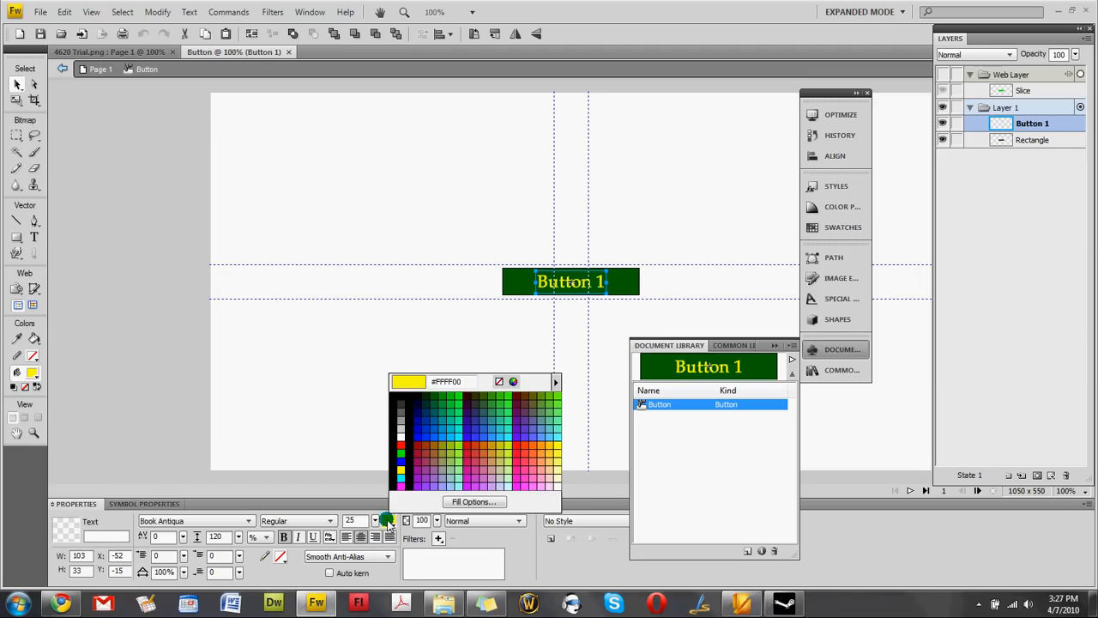
left_click(402, 449)
Return to Page 1 and preview the layout in a web browser with F12.
left_click(436, 357)
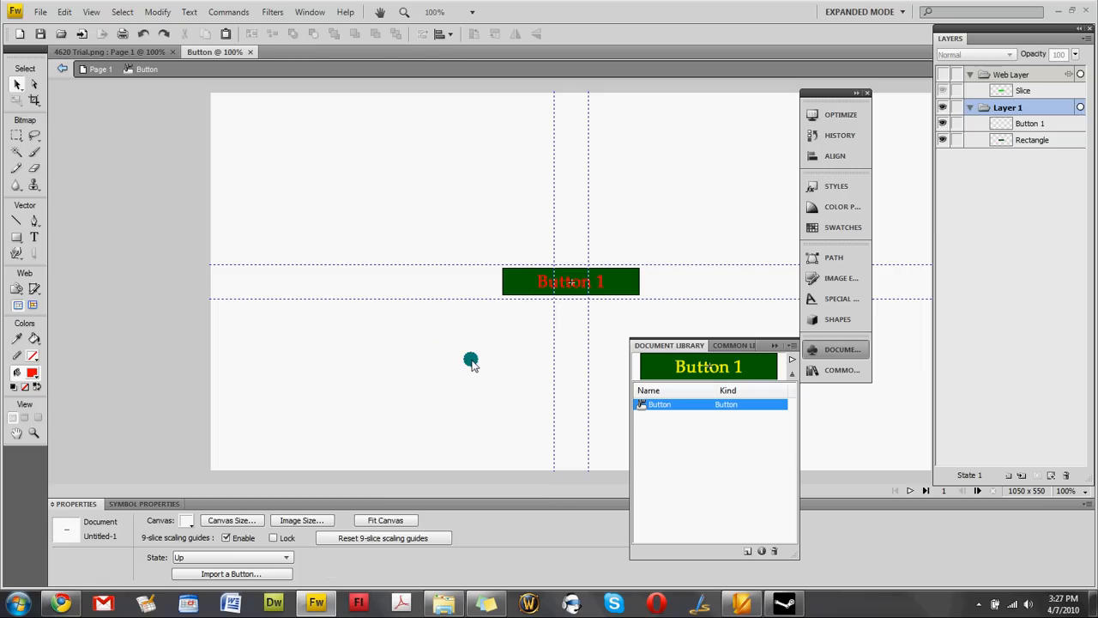
left_click(100, 70)
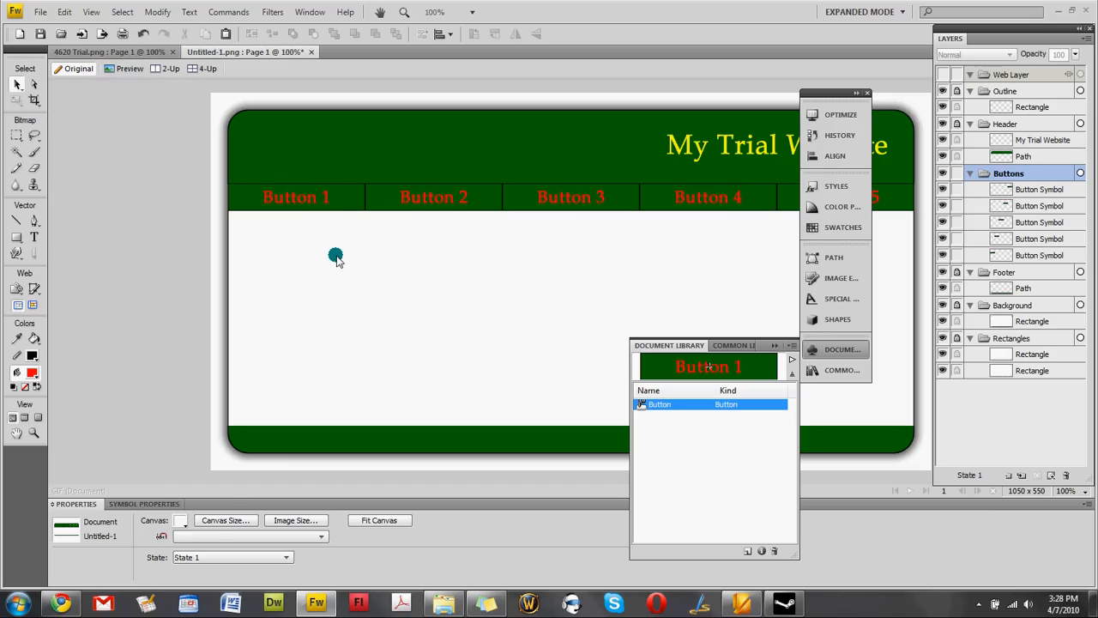
key("F12")
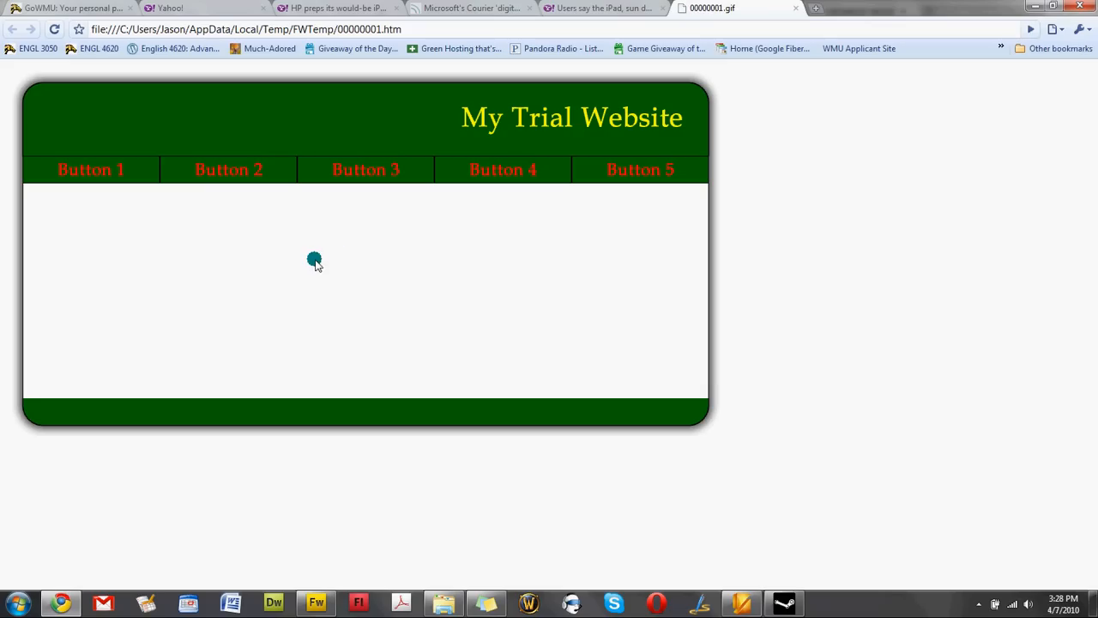